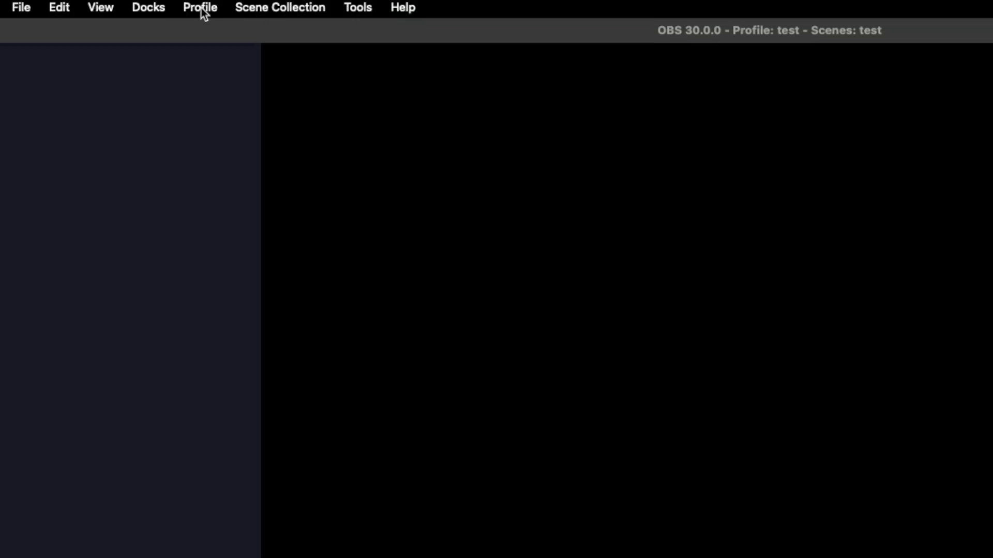
pyautogui.click(152, 6)
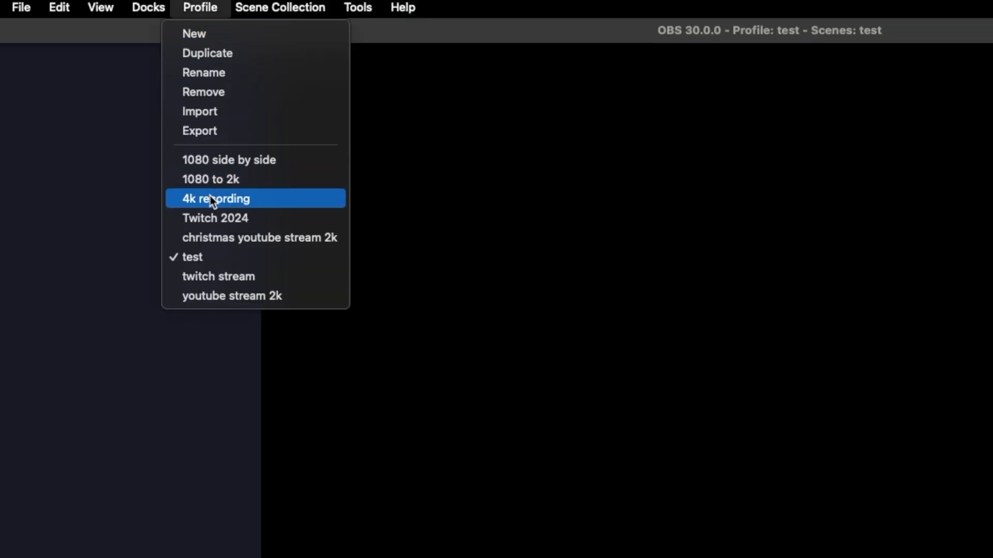
pyautogui.moveTo(287, 14)
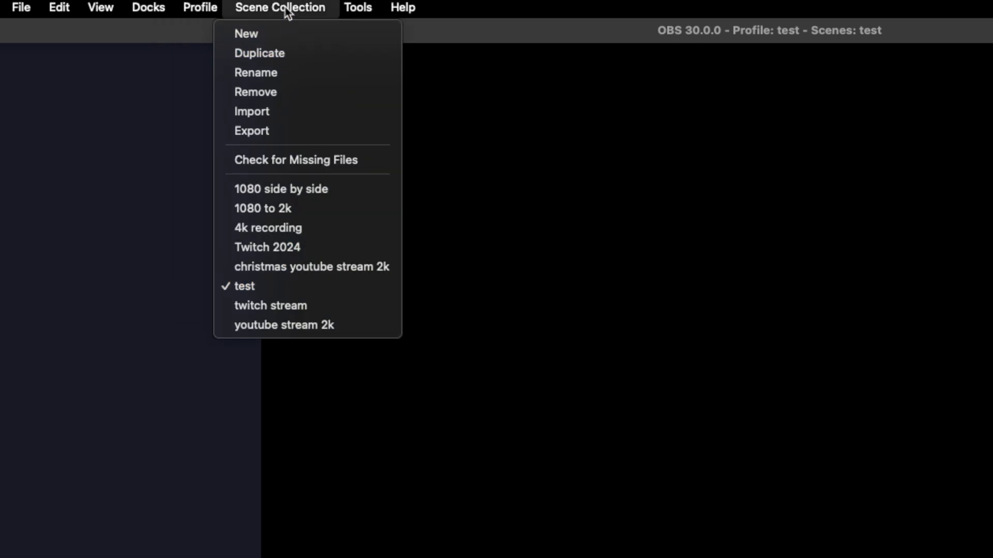
pyautogui.click(197, 273)
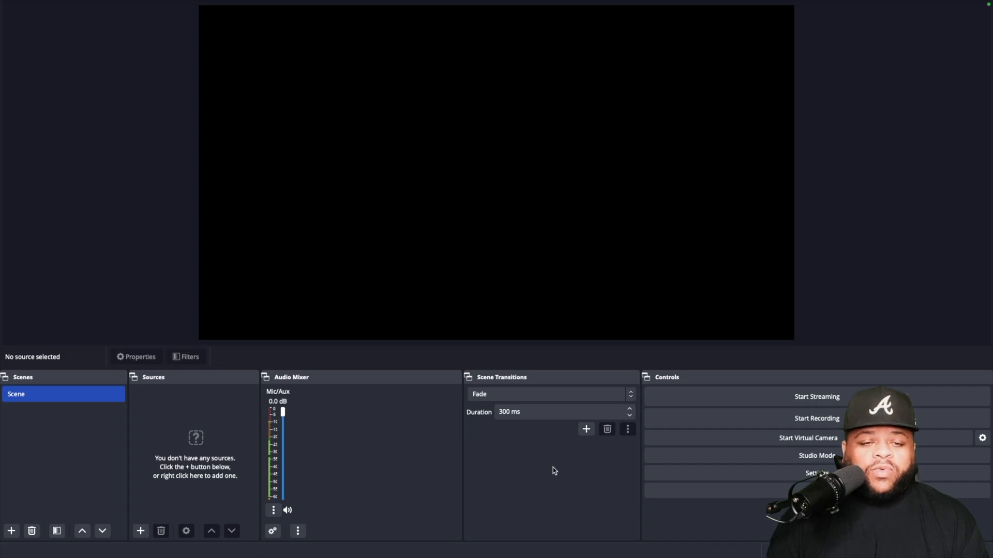
# Set the streaming service to Twitch in the settings and accept the video encoder change to Apple VT H264 Hardware Encoder
pyautogui.click(727, 472)
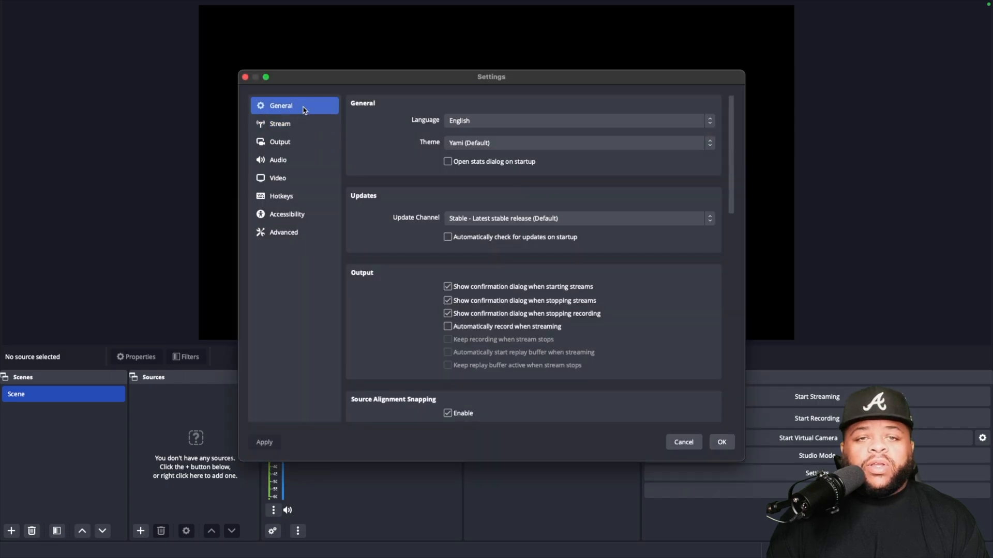
pyautogui.click(303, 124)
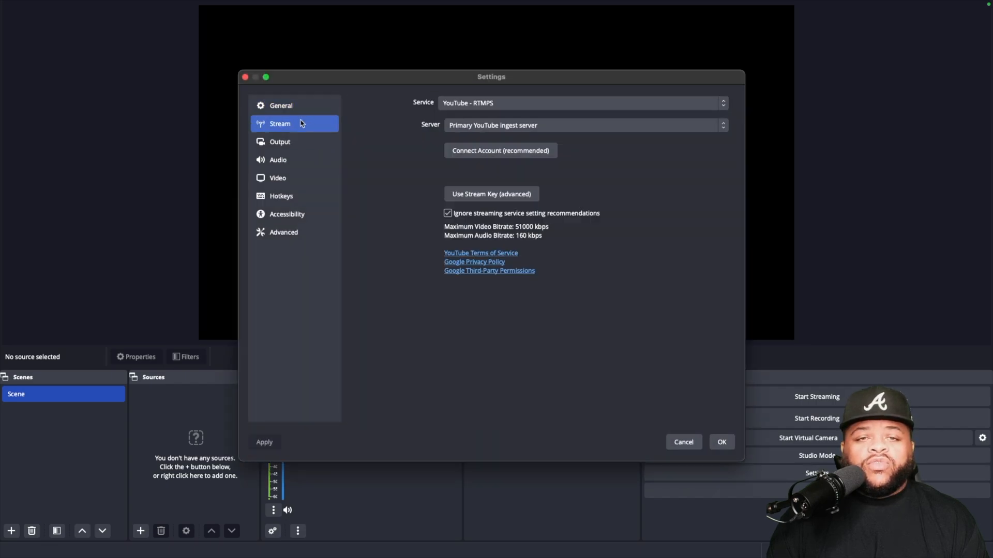
pyautogui.click(481, 110)
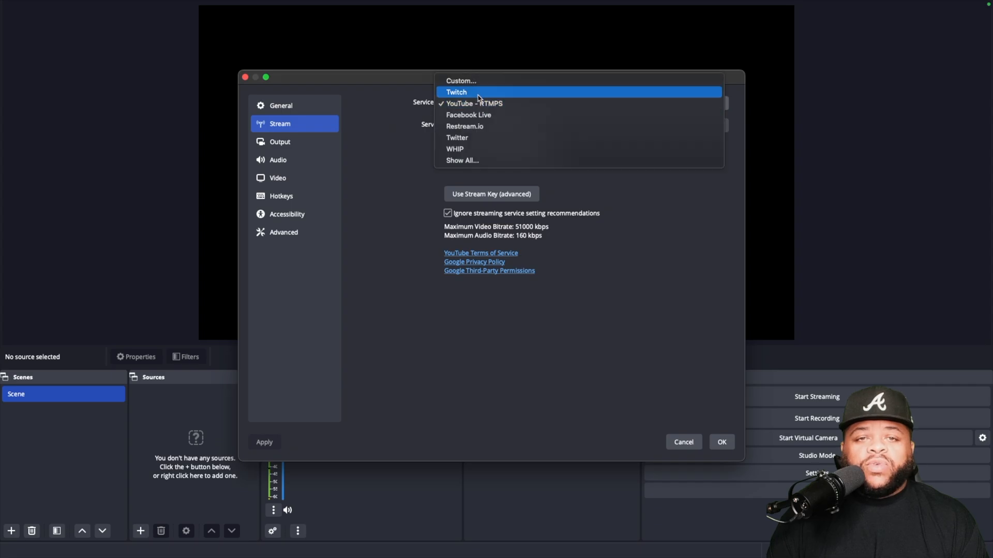
pyautogui.click(477, 94)
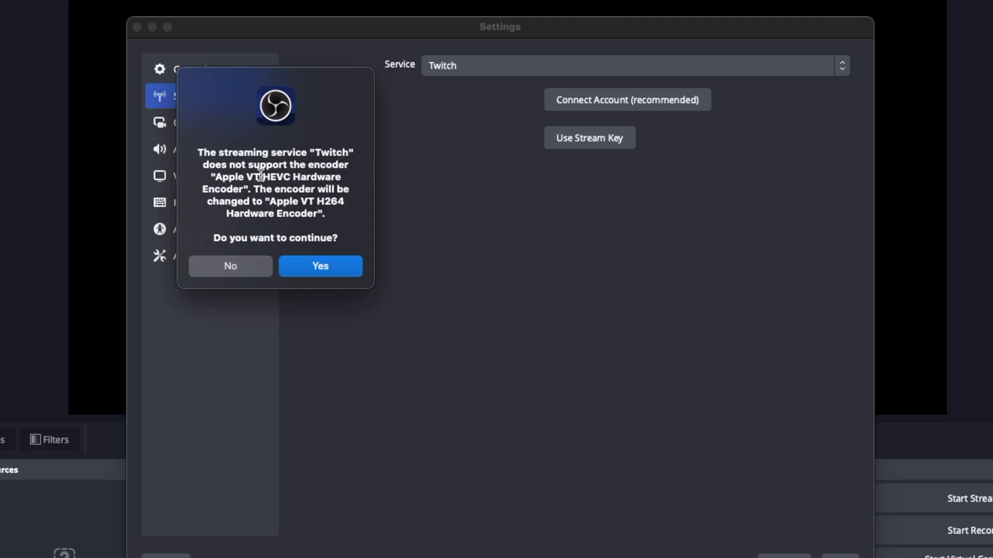
pyautogui.click(298, 262)
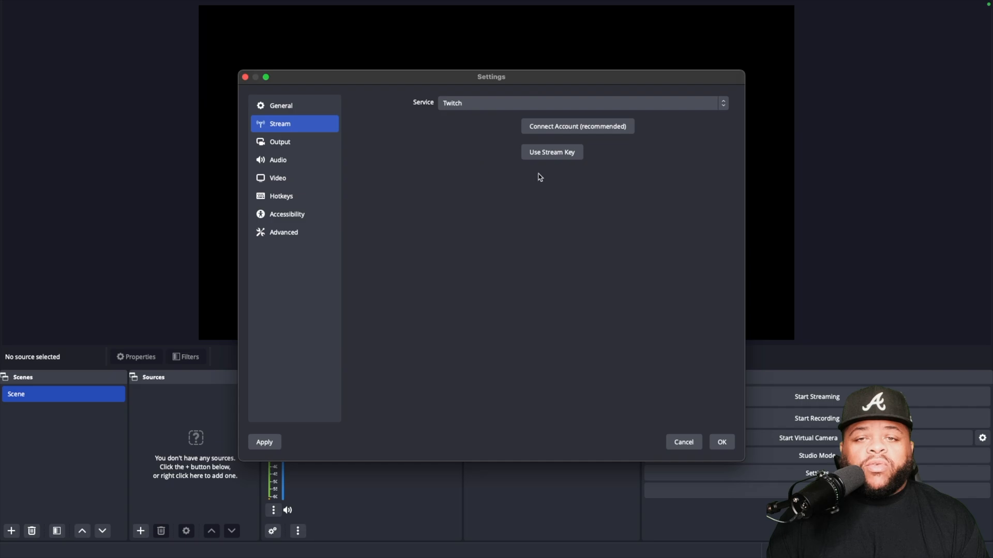
# Try x264 as the streaming video encoder in the output settings and look through its encoder options
pyautogui.click(312, 147)
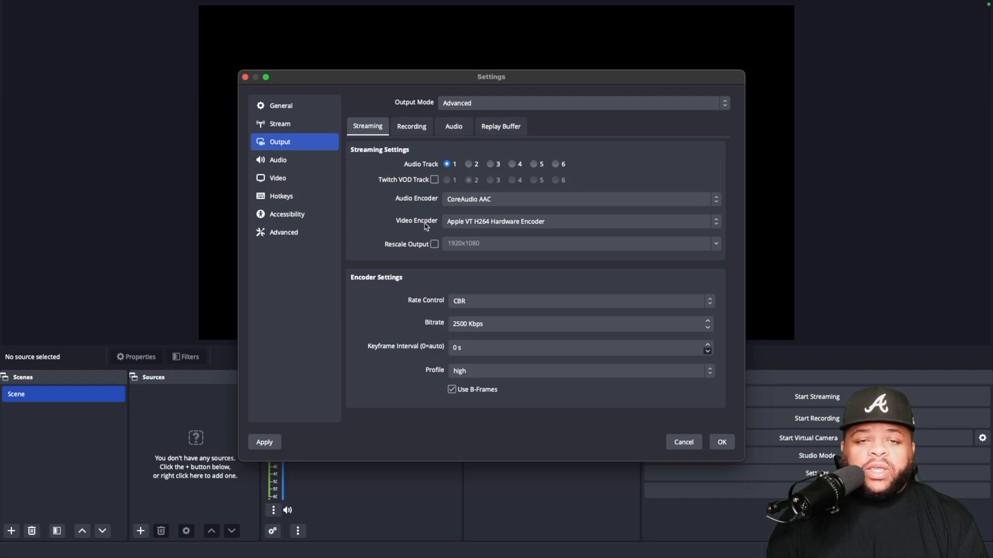
pyautogui.click(461, 222)
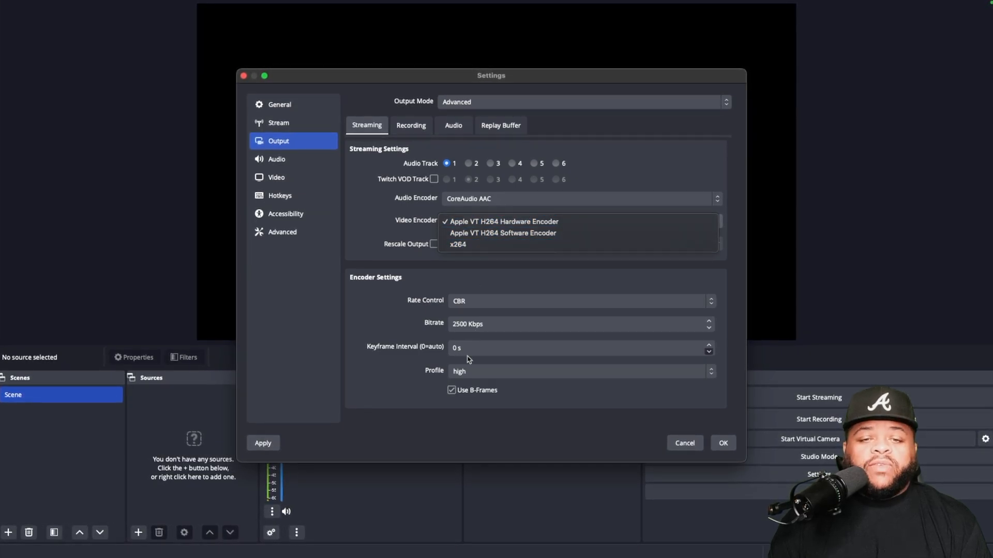
pyautogui.click(472, 244)
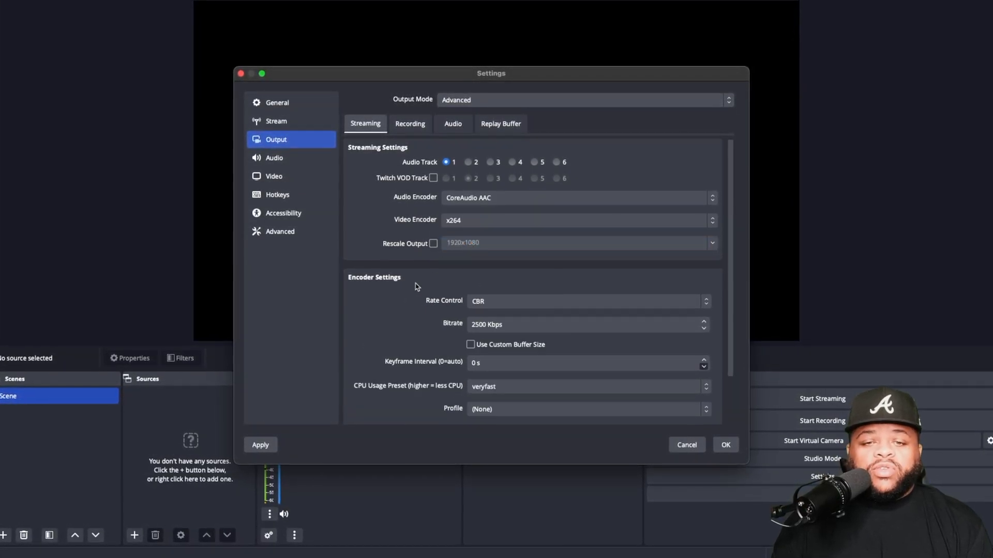
pyautogui.scroll(-2, 416, 288)
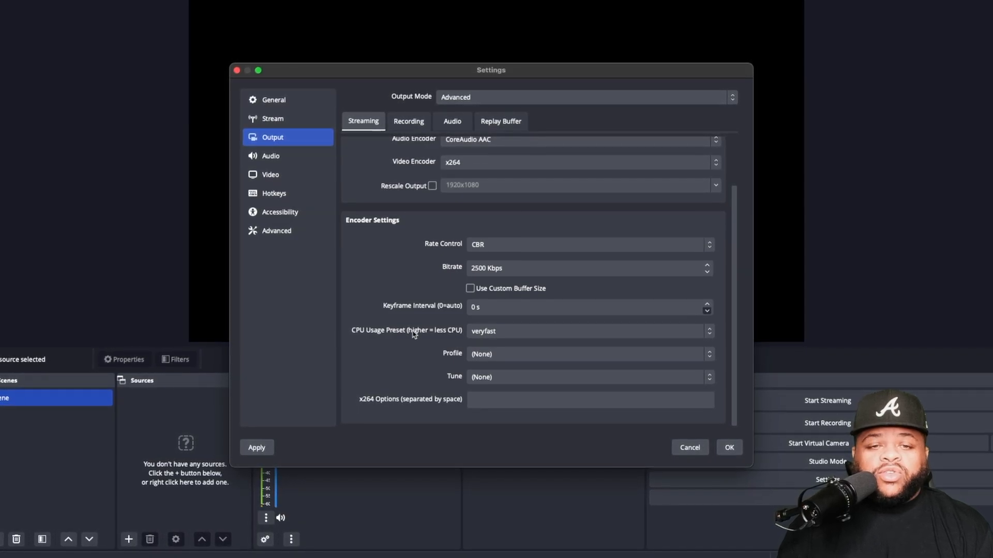
pyautogui.scroll(2, 460, 207)
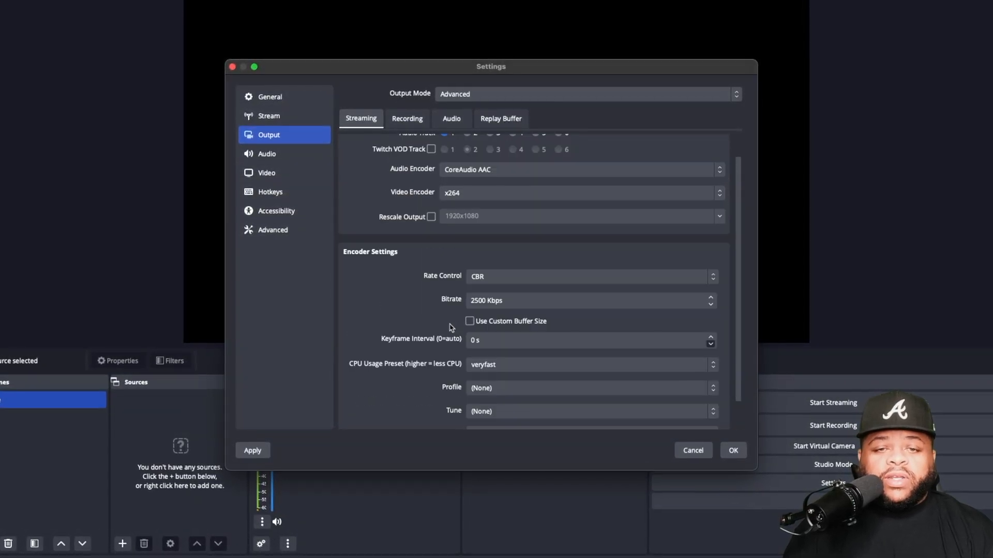
# Set the streaming video encoder to Apple VT H264 Hardware Encoder
pyautogui.click(460, 218)
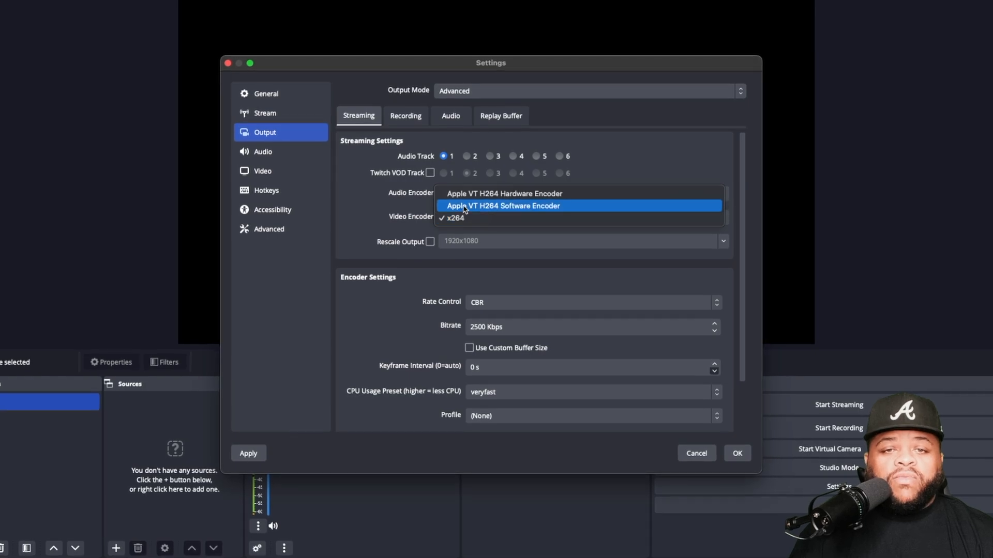
pyautogui.click(465, 196)
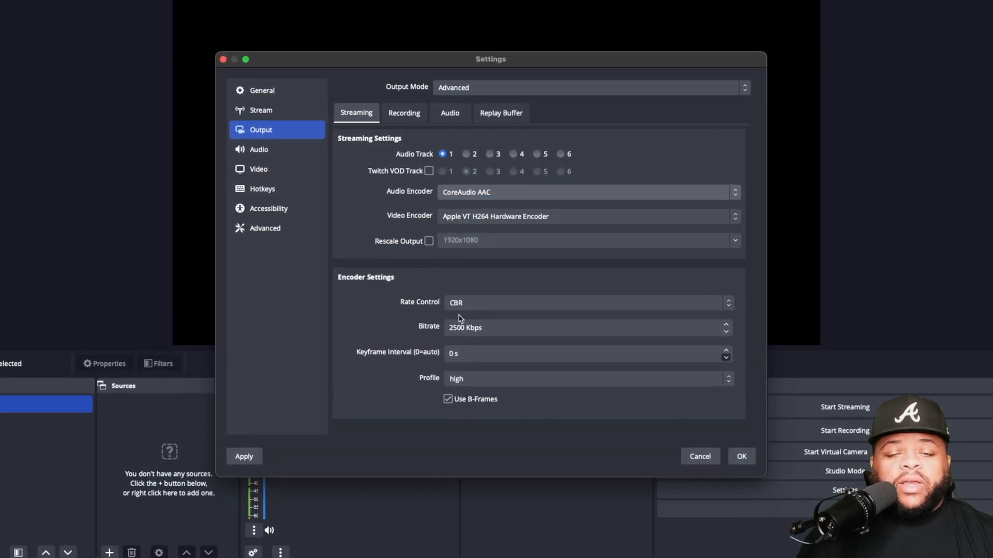
pyautogui.click(468, 220)
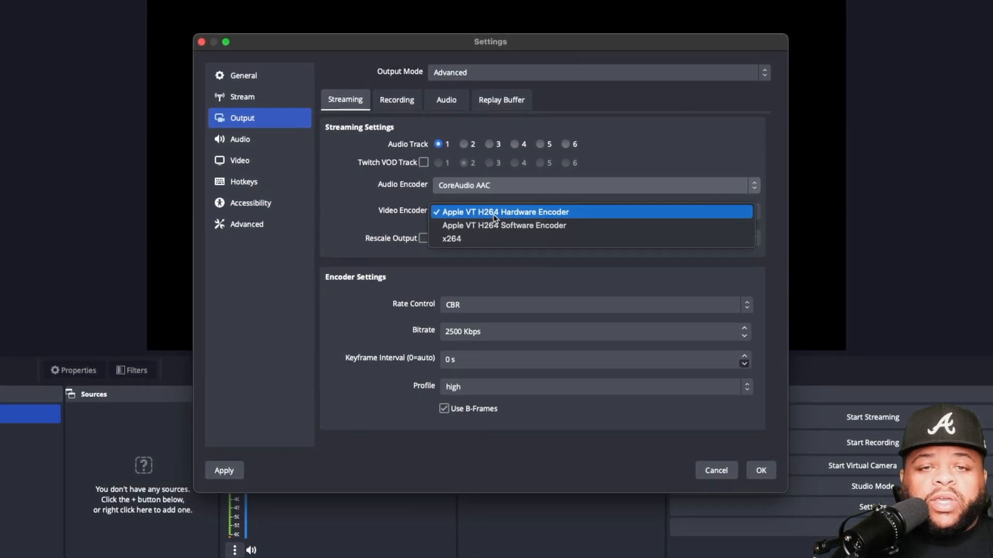
pyautogui.click(494, 274)
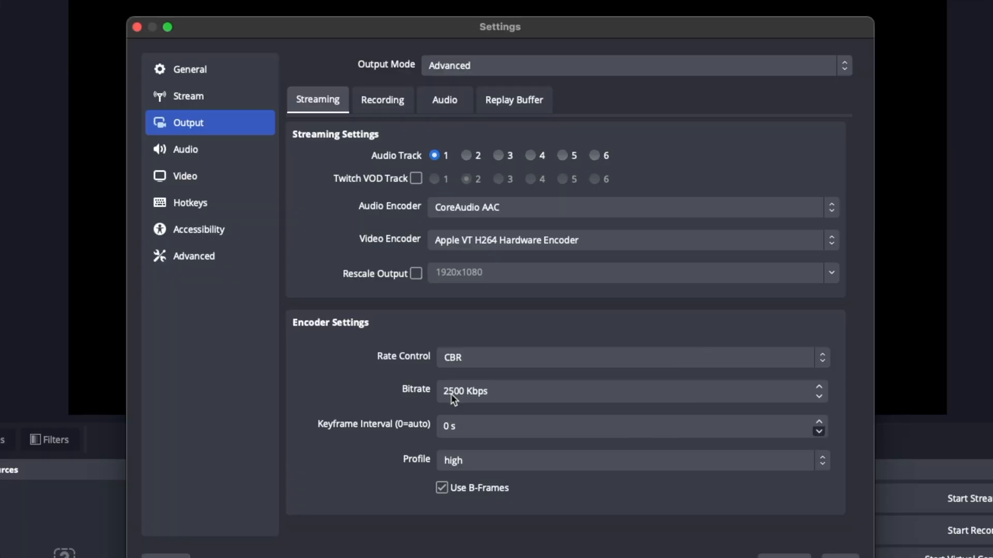
# Set the streaming encoder's bitrate to 4500 Kbps
pyautogui.click(459, 324)
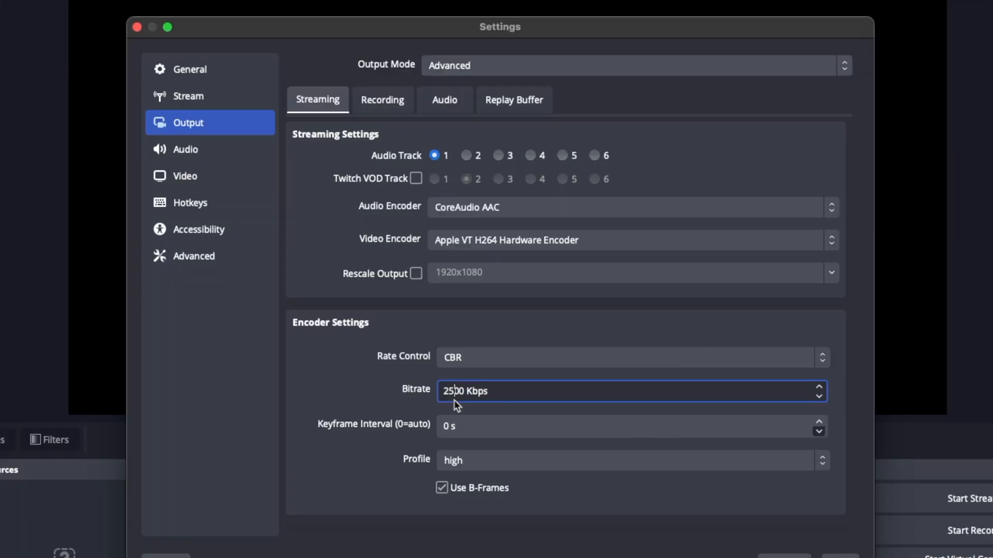
pyautogui.press('BackSpace')
pyautogui.press('BackSpace')
pyautogui.write('45')
# Set the keyframe interval to 2 s and keep the encoder profile on high
pyautogui.click(446, 427)
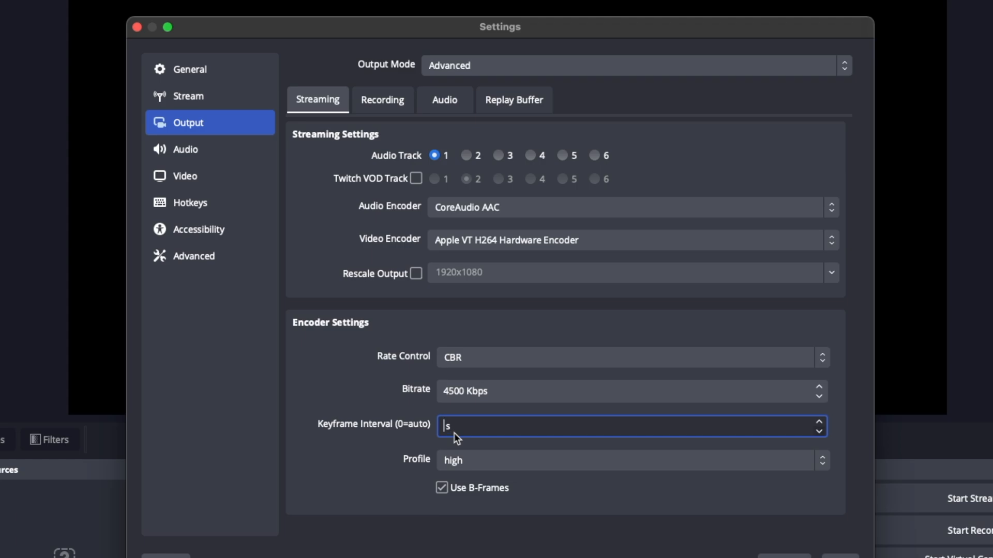
pyautogui.write('2')
pyautogui.click(448, 464)
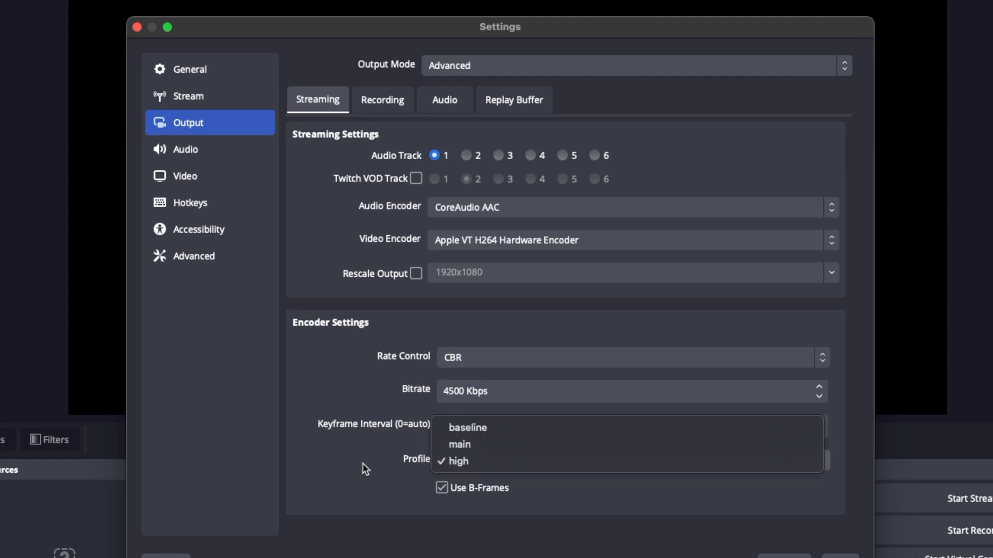
pyautogui.click(376, 476)
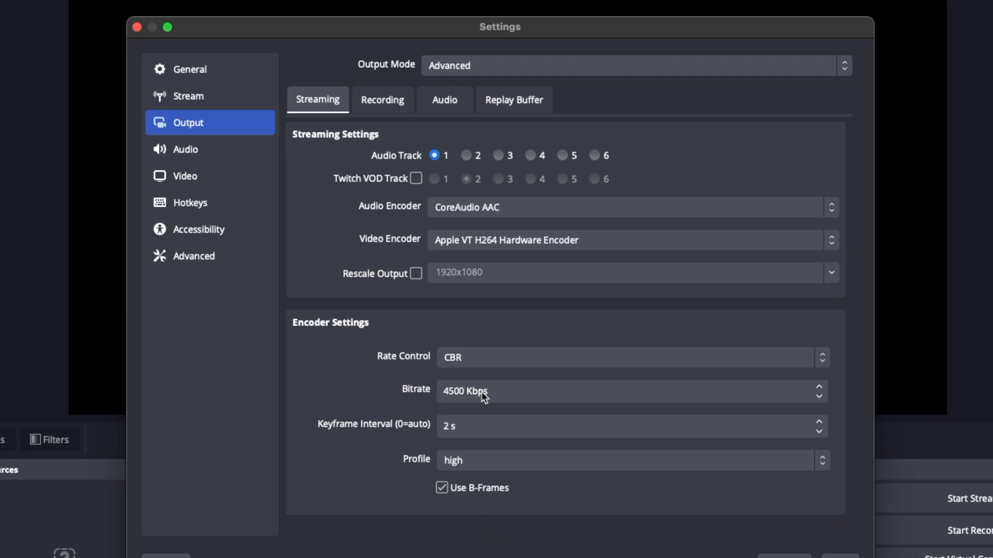
# Examine the output audio track bitrates, and the sample rate, microphone device and meter options in the audio settings
pyautogui.click(443, 103)
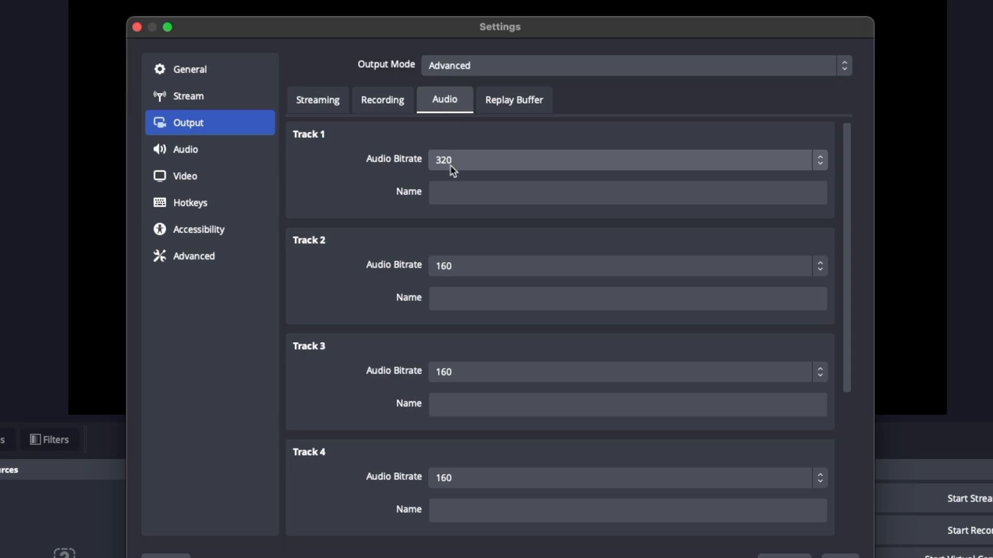
pyautogui.click(302, 104)
pyautogui.click(465, 388)
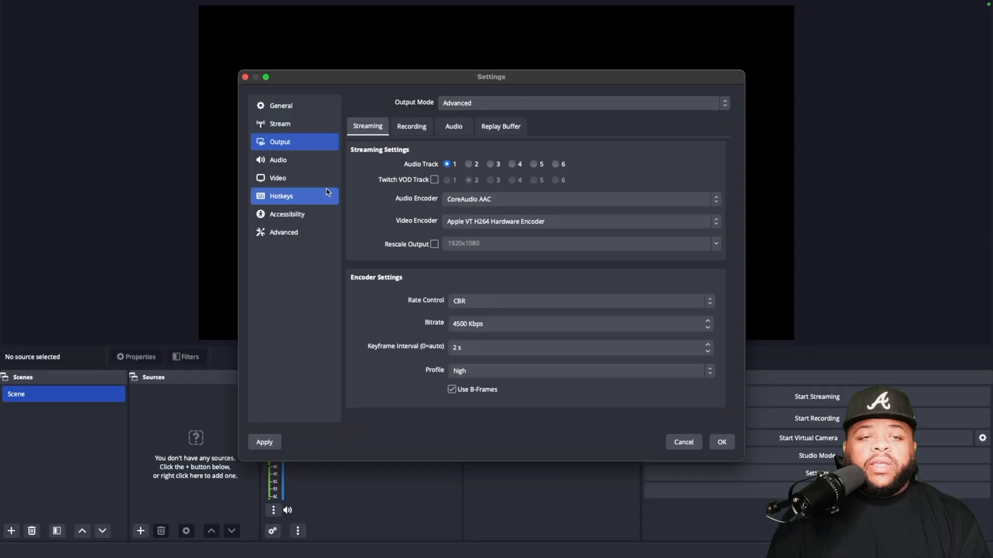
pyautogui.click(185, 149)
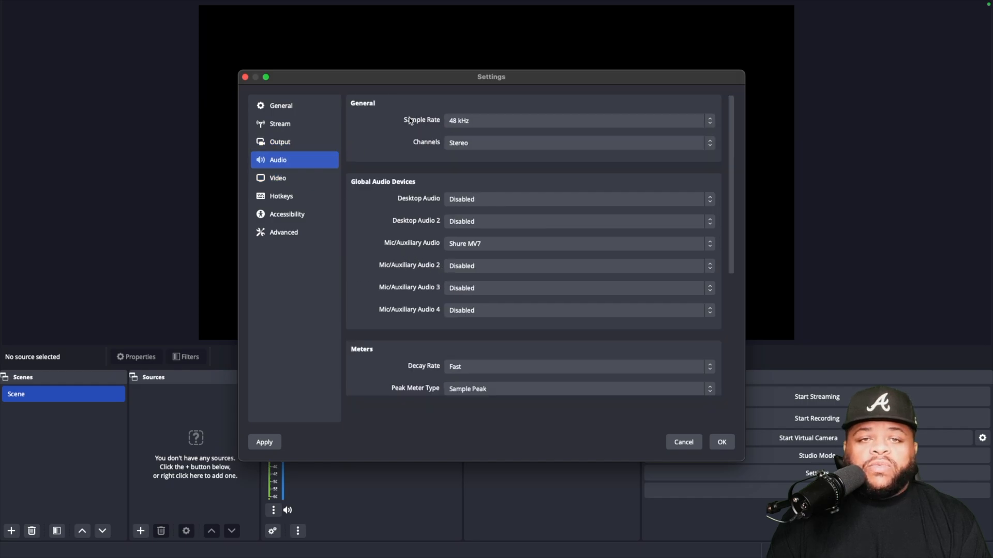
pyautogui.click(471, 122)
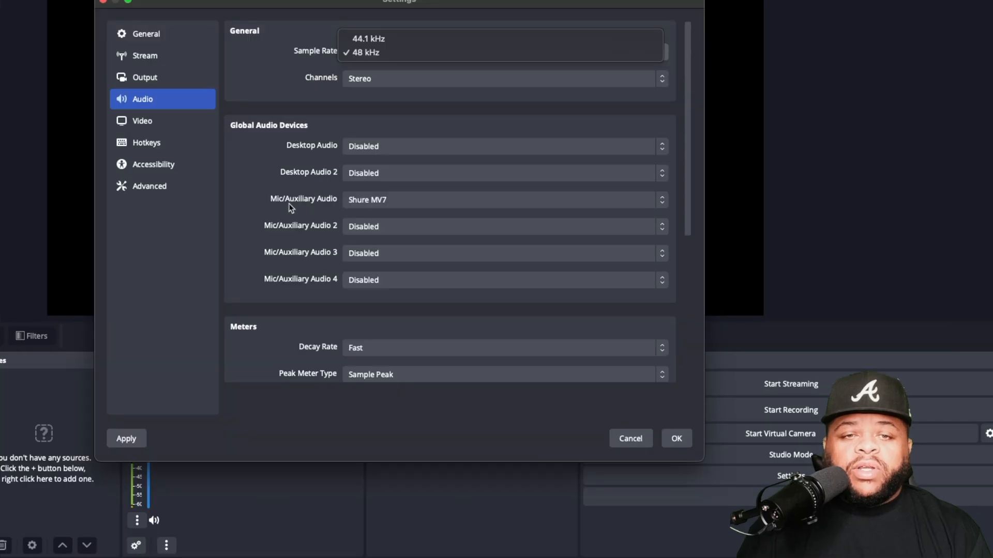
pyautogui.click(403, 249)
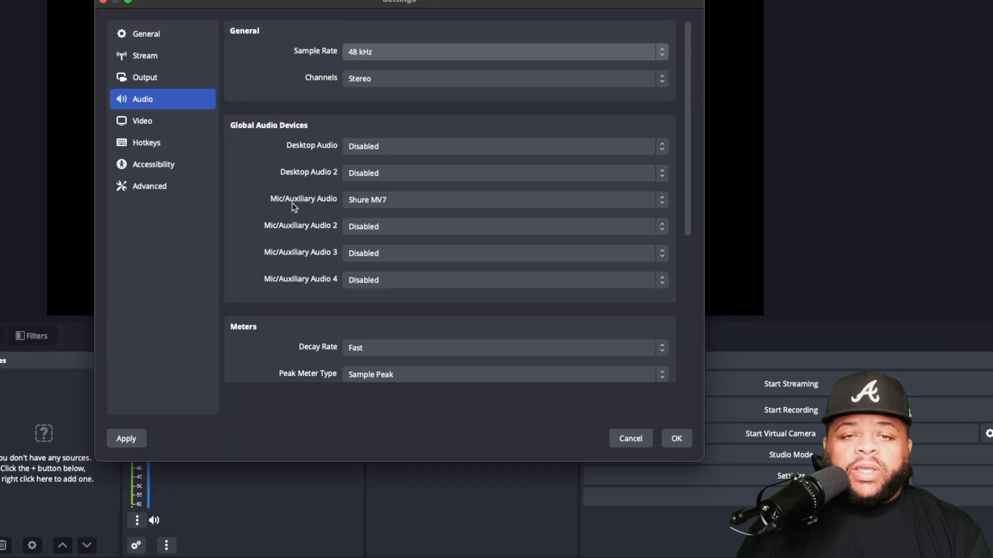
pyautogui.click(479, 246)
pyautogui.click(385, 202)
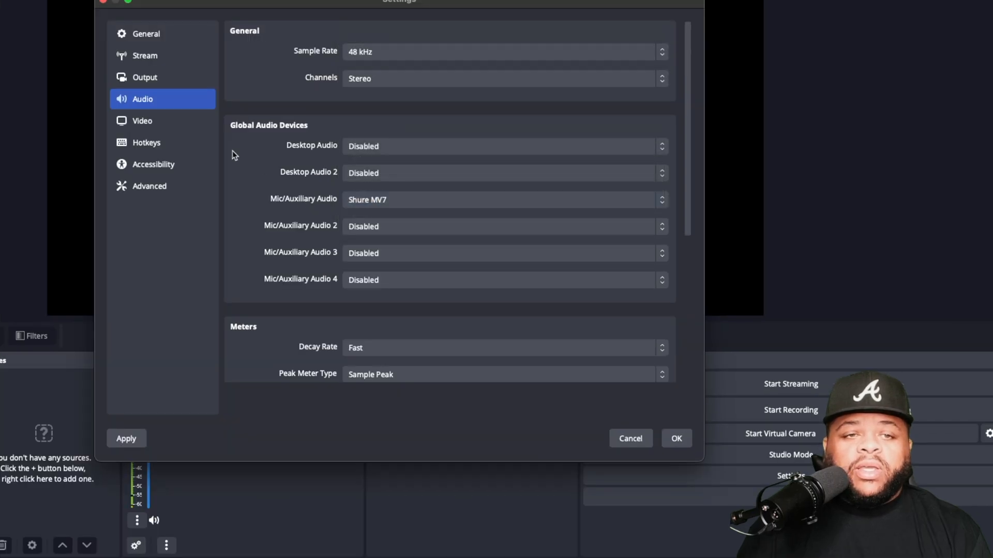
pyautogui.scroll(-5, 328, 218)
pyautogui.scroll(8, 300, 212)
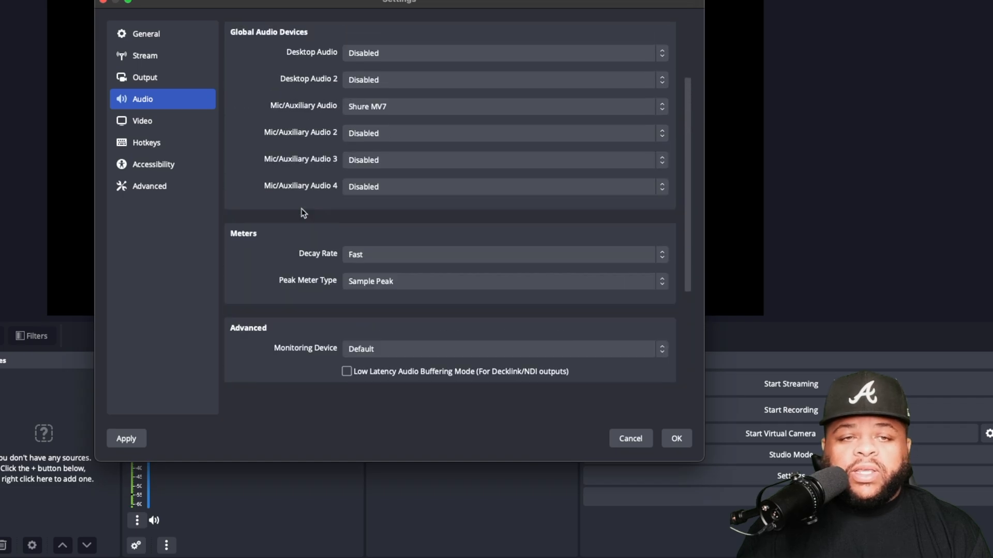
# Examine the output resolution in the video settings and the video encoder, bitrate and CPU usage preset in the streaming output settings
pyautogui.click(142, 121)
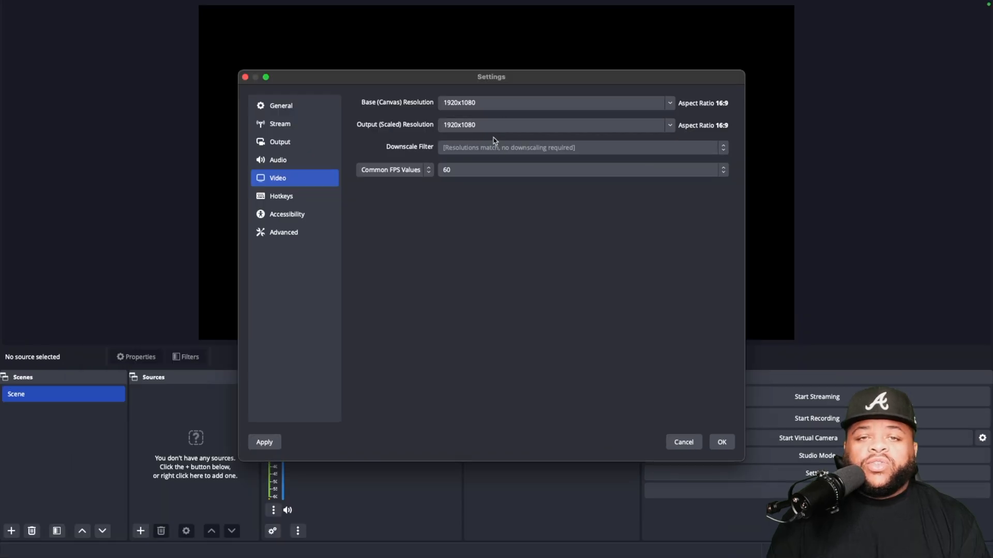
pyautogui.click(675, 125)
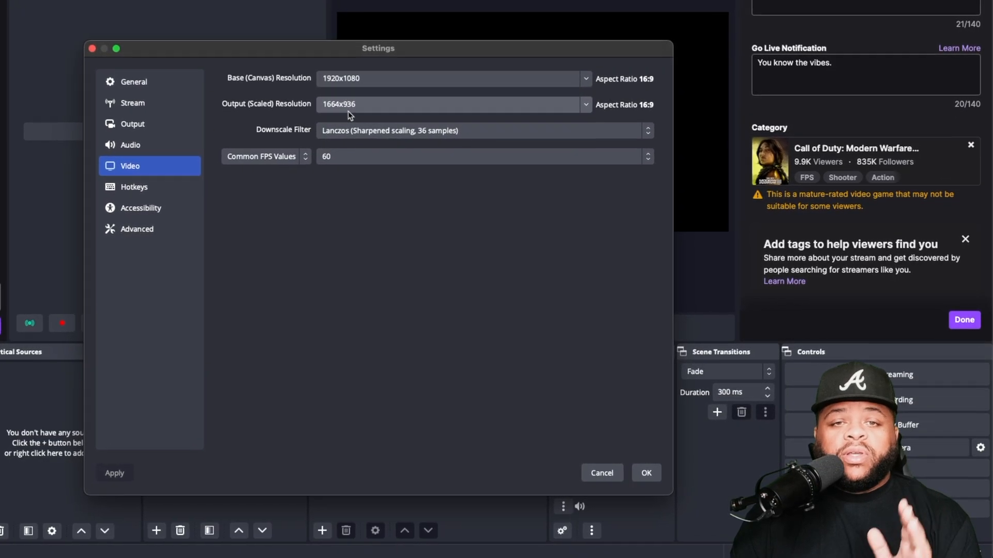
pyautogui.click(154, 123)
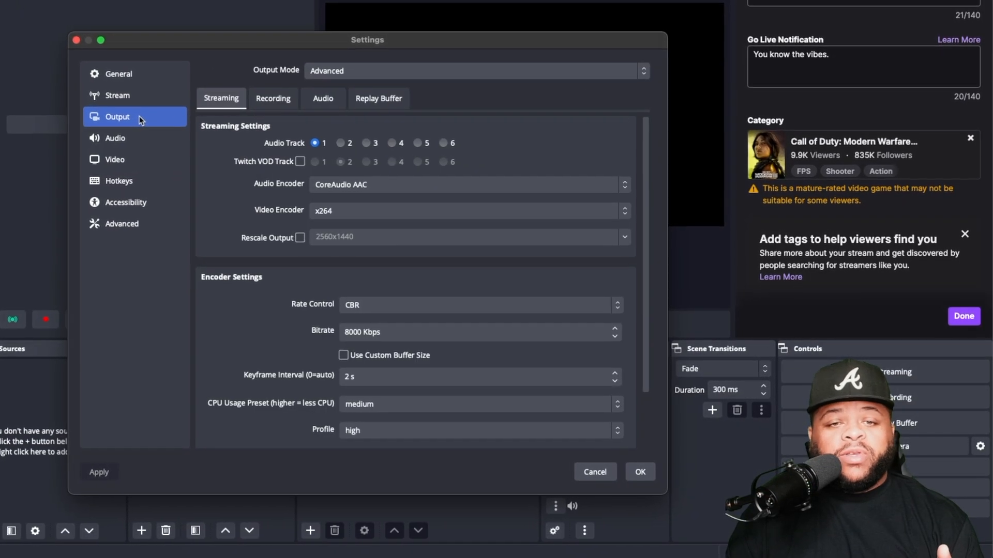
pyautogui.scroll(-3, 342, 293)
pyautogui.scroll(1, 342, 292)
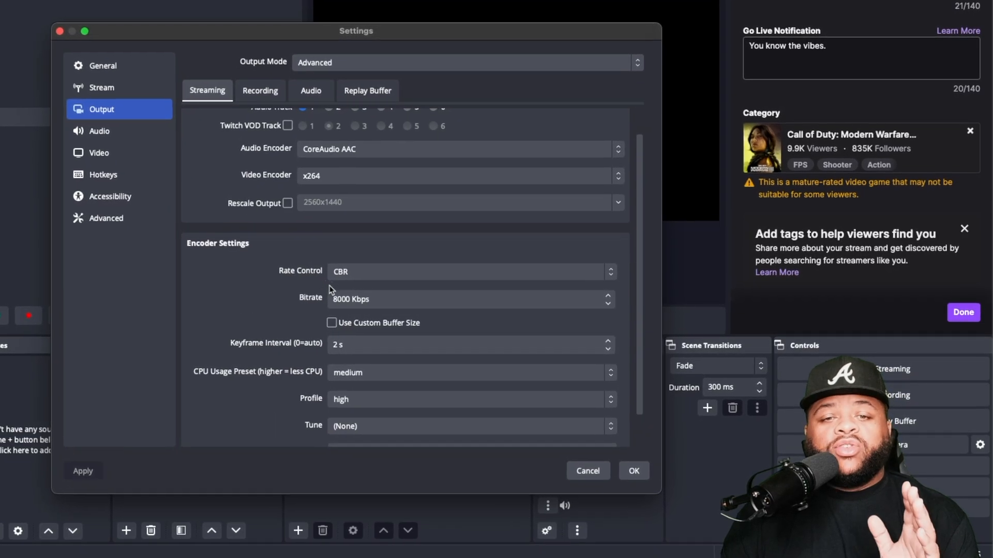
pyautogui.scroll(2, 340, 299)
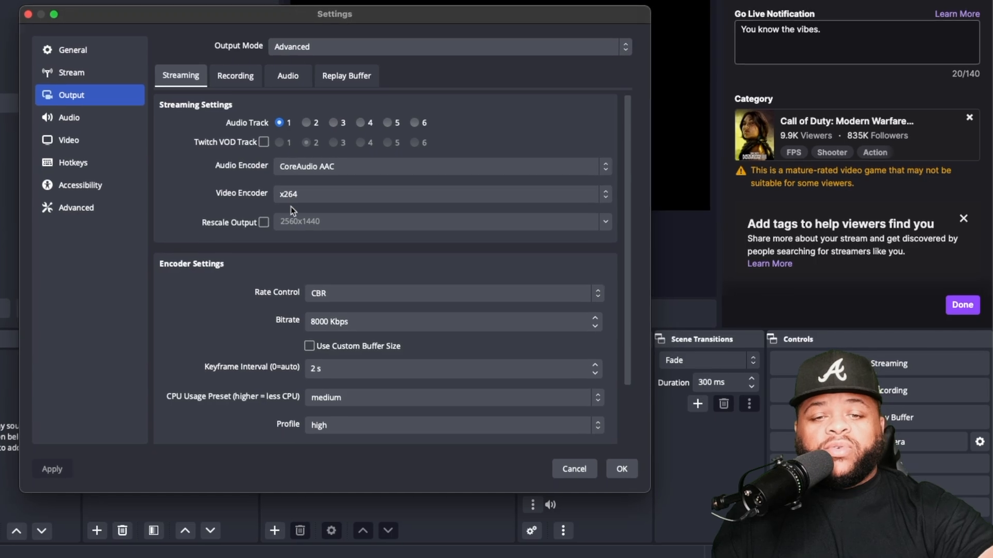
pyautogui.scroll(-3, 288, 364)
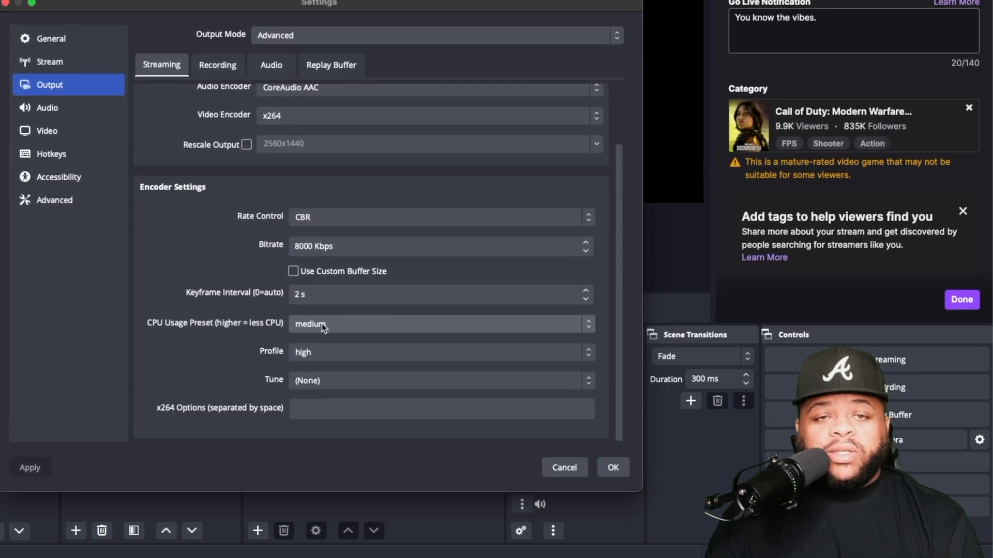
pyautogui.scroll(3, 322, 327)
pyautogui.click(288, 191)
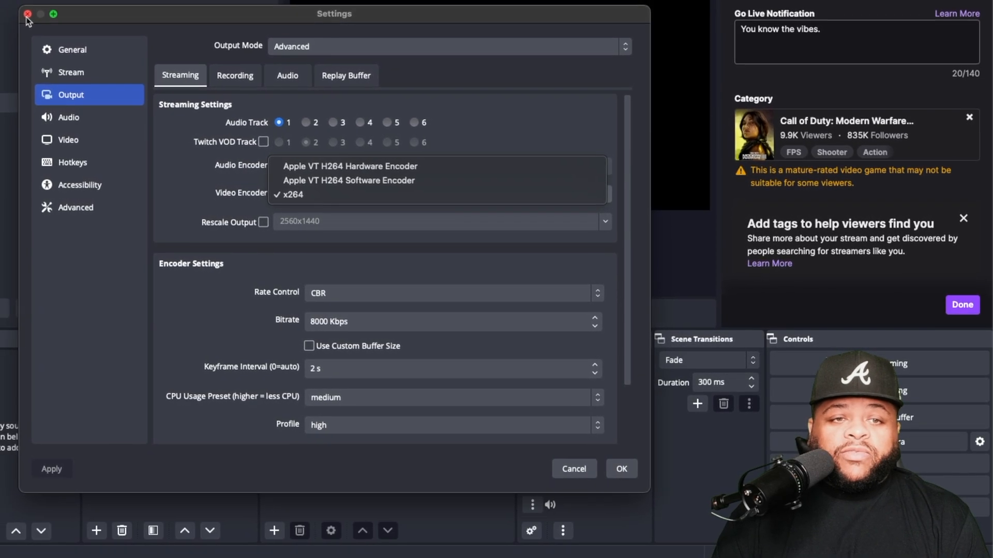
# Examine the hotkey assignments, accessibility colors and advanced settings, and close the settings without changes
pyautogui.click(83, 162)
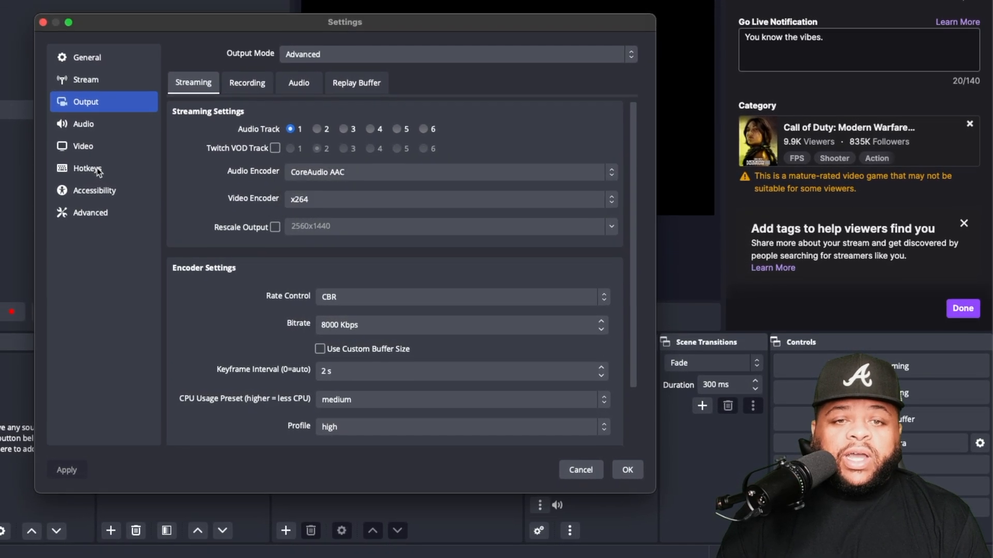
pyautogui.click(96, 170)
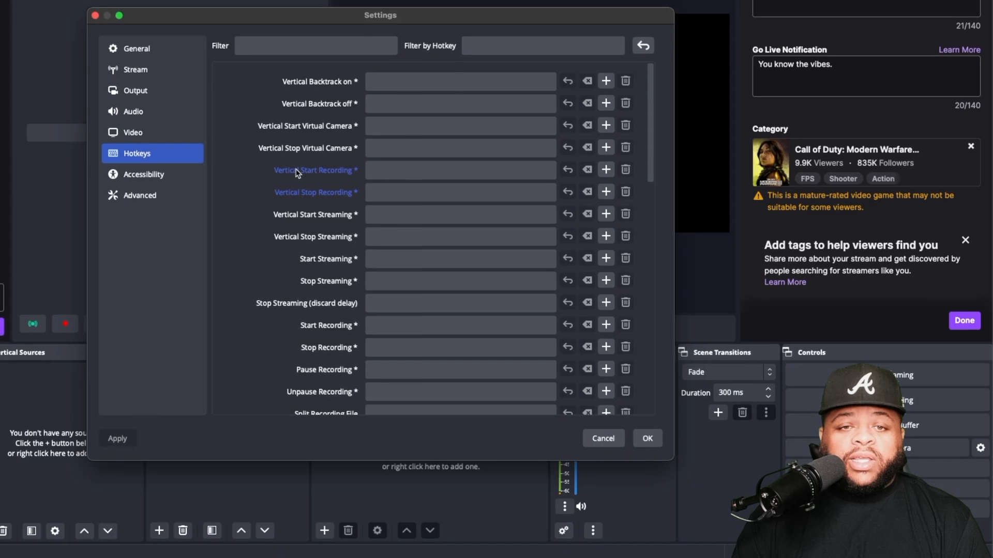
pyautogui.moveTo(298, 172)
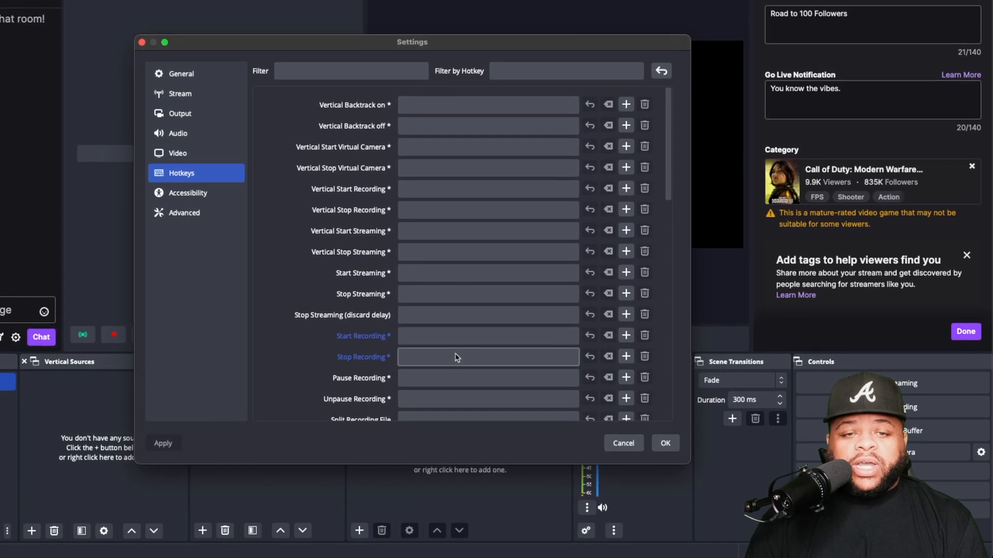
pyautogui.click(210, 199)
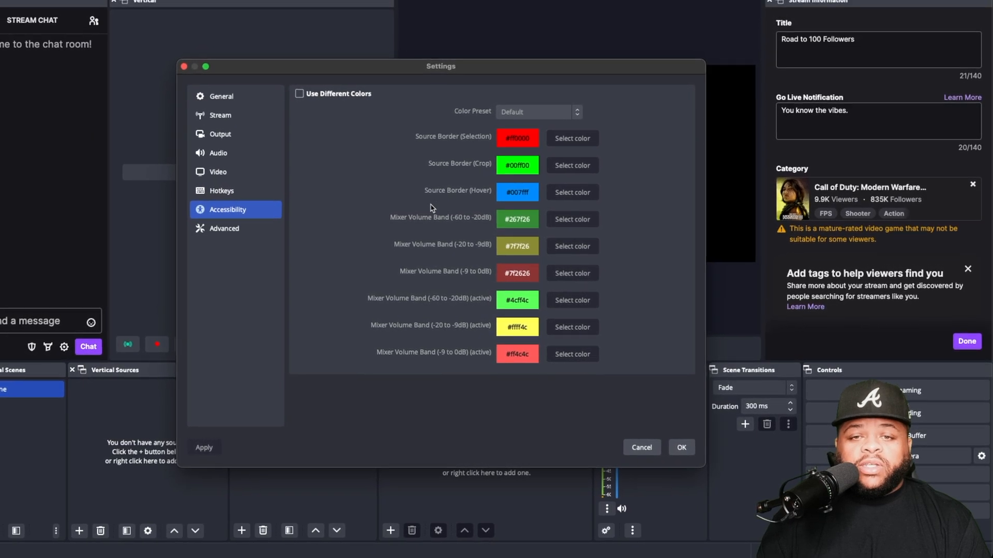
pyautogui.click(240, 236)
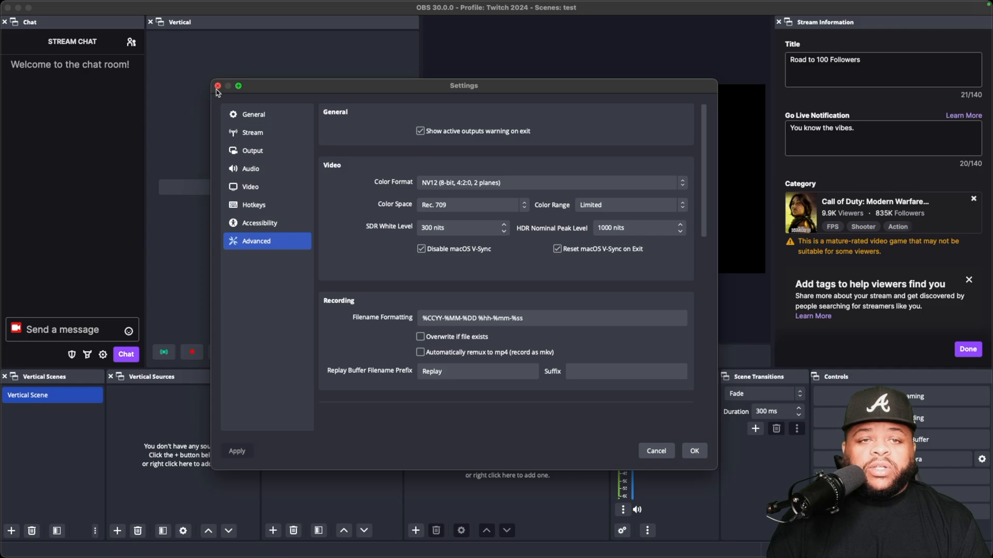
pyautogui.click(684, 446)
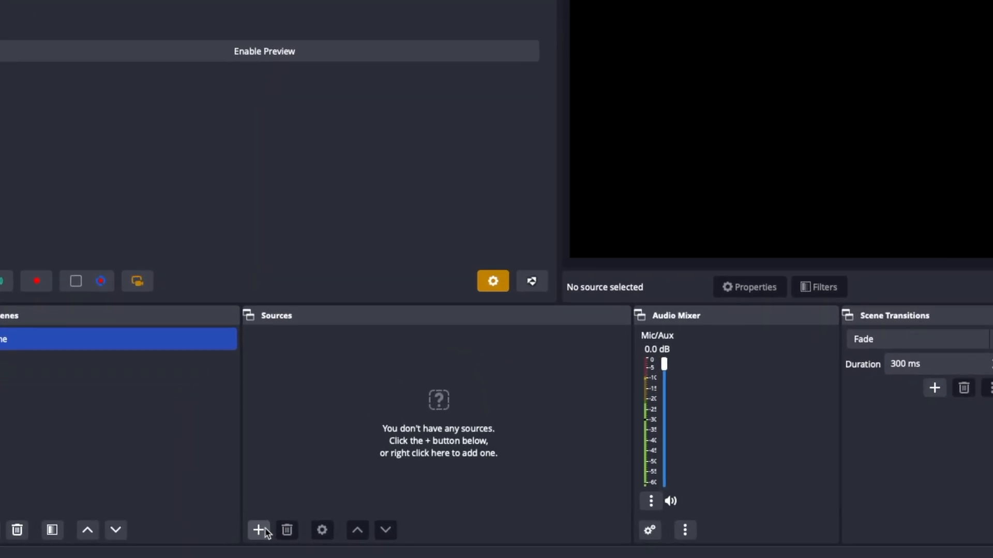
# Add a video capture device source named xbox that uses the Elgato HD60 X with the High preset
pyautogui.click(283, 527)
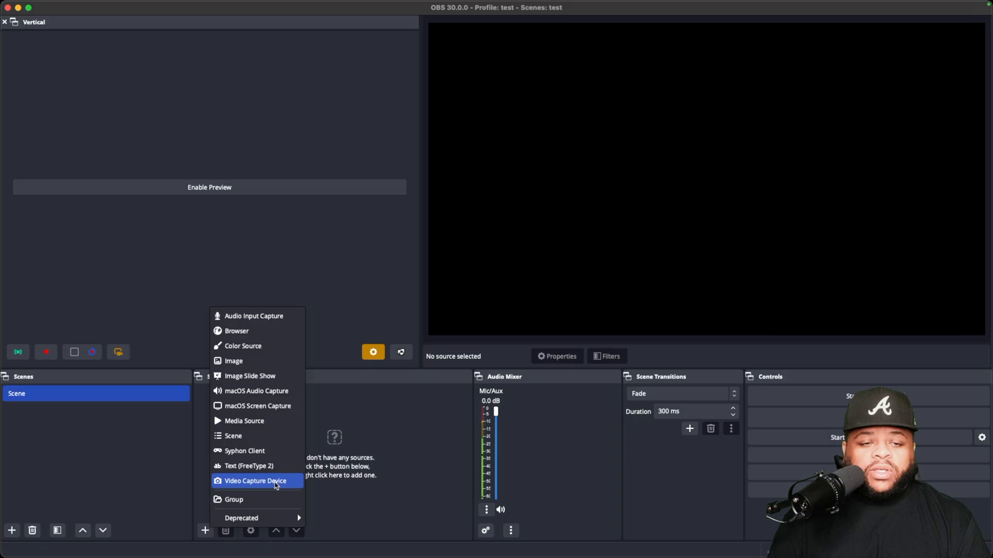
pyautogui.click(525, 415)
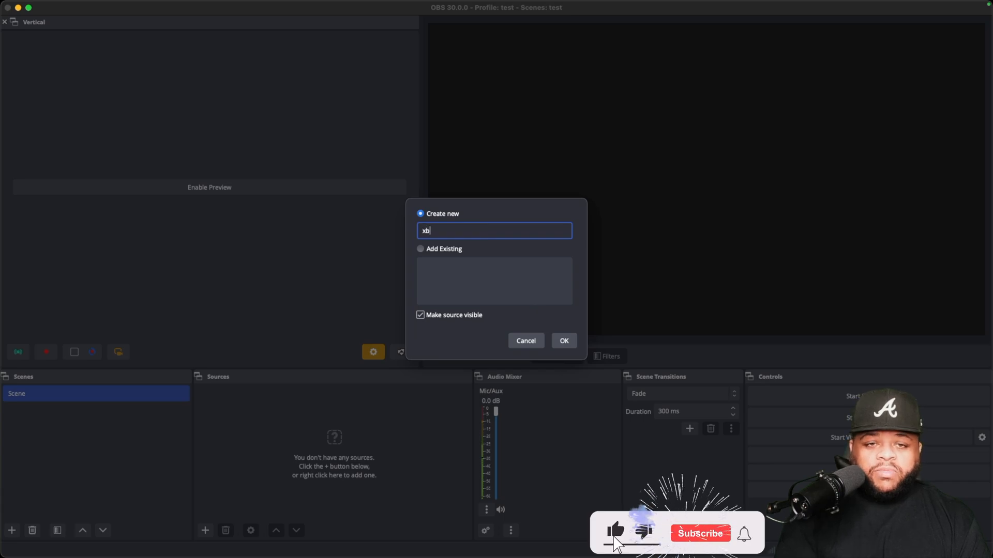
pyautogui.click(563, 341)
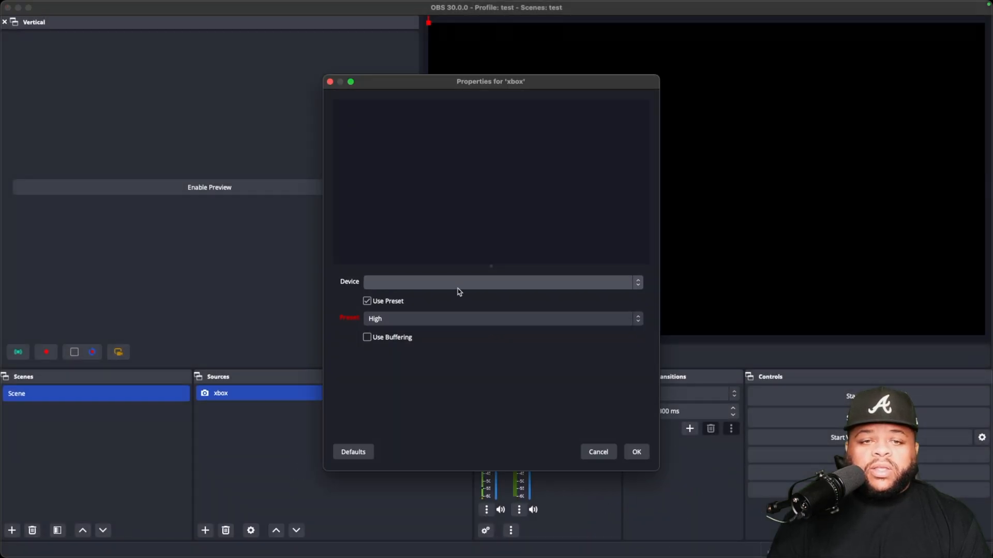
pyautogui.click(446, 293)
pyautogui.click(436, 304)
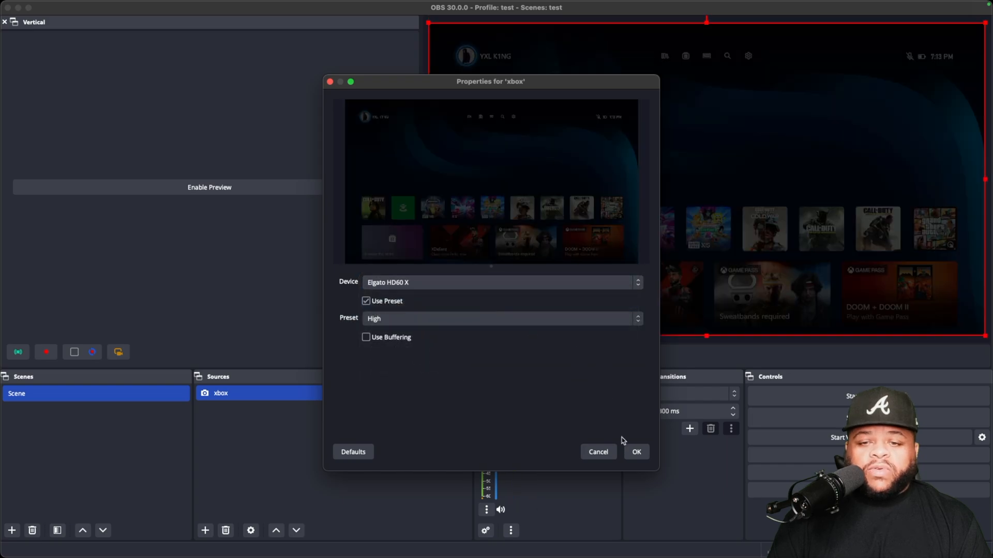
pyautogui.click(635, 453)
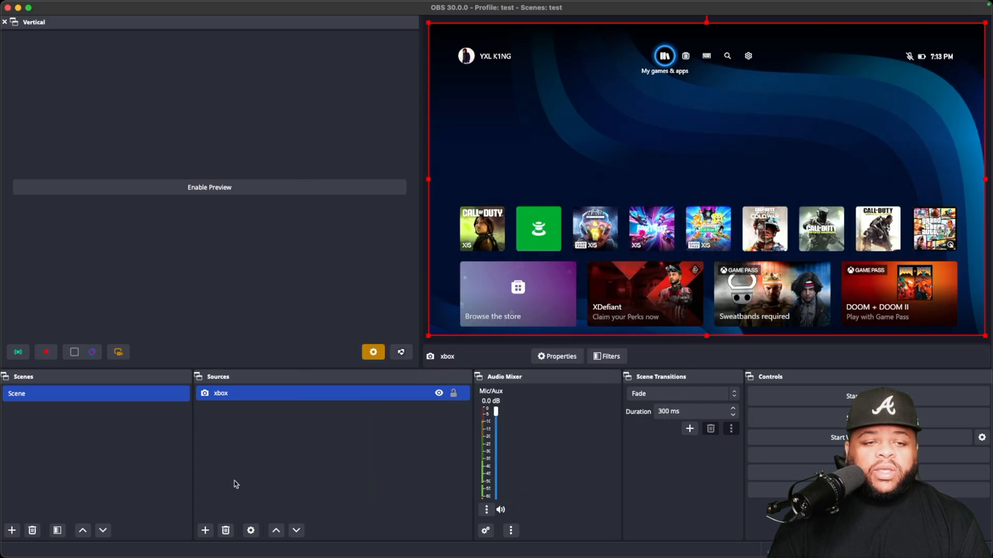
# Add a macOS Screen Capture source with the Display Capture method on the ASUS VP247 display, and hide it in the scene
pyautogui.click(205, 531)
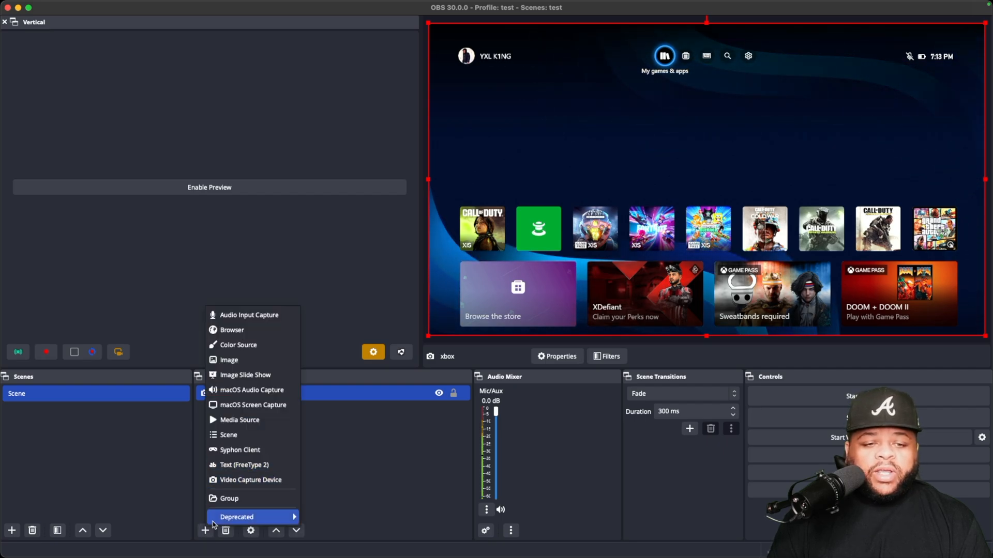
pyautogui.click(265, 406)
pyautogui.click(607, 416)
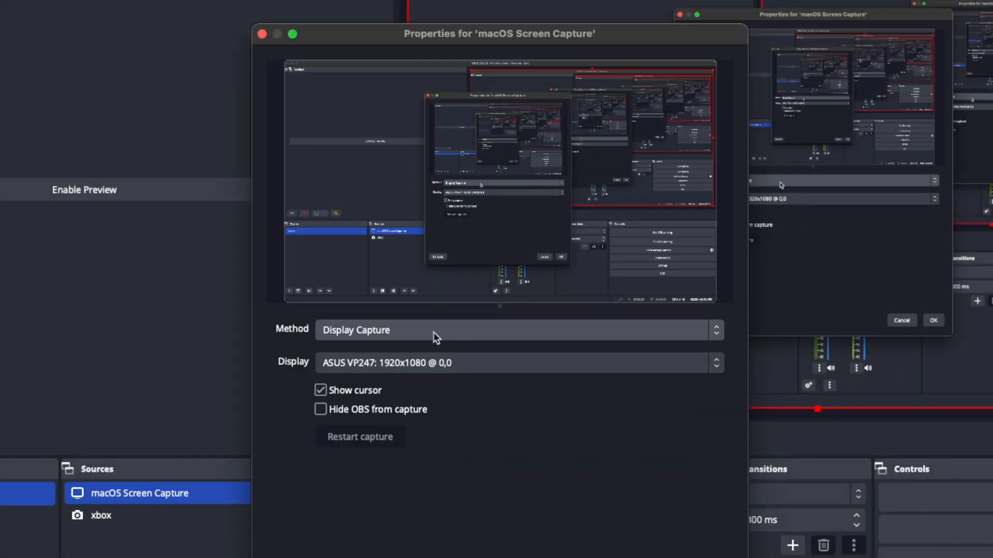
pyautogui.click(386, 329)
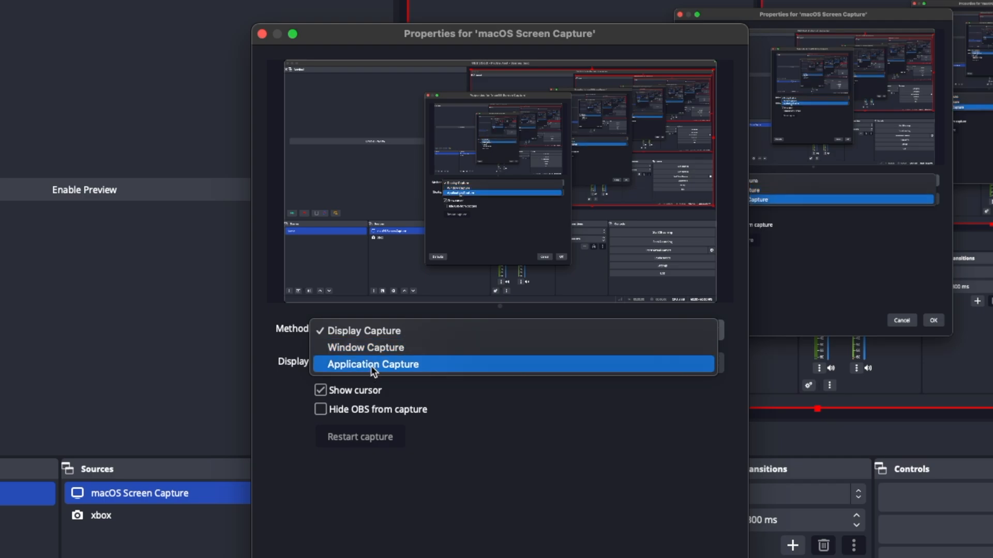
pyautogui.click(309, 432)
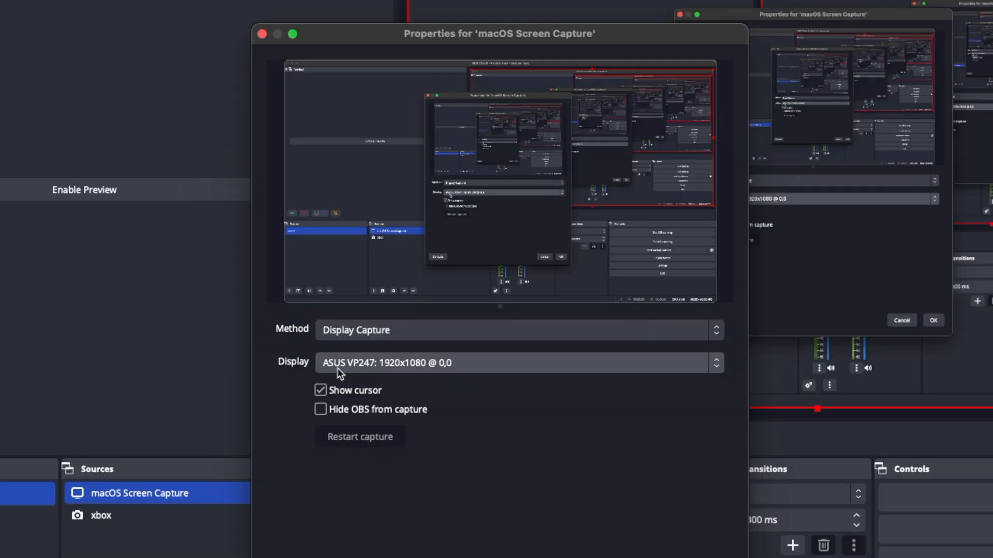
pyautogui.click(341, 365)
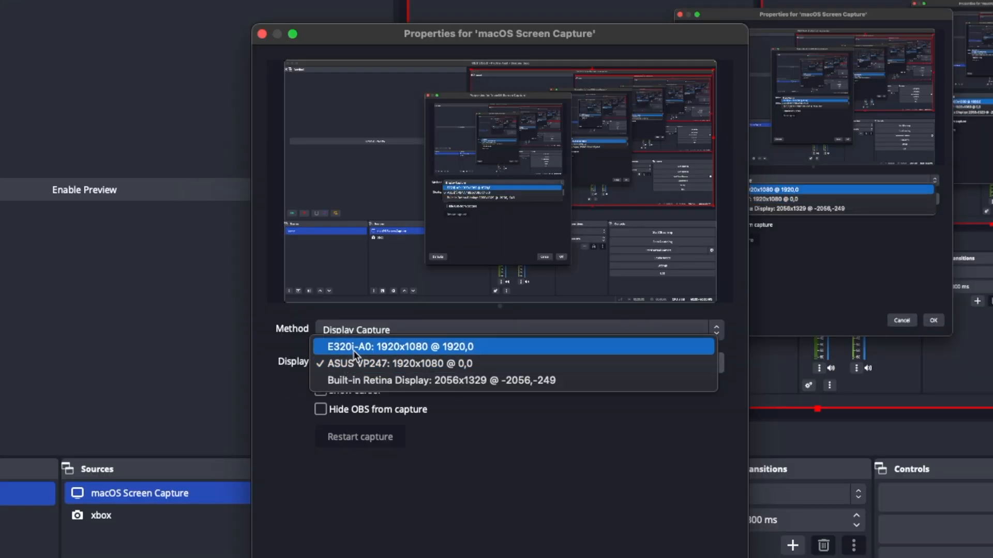
pyautogui.click(355, 477)
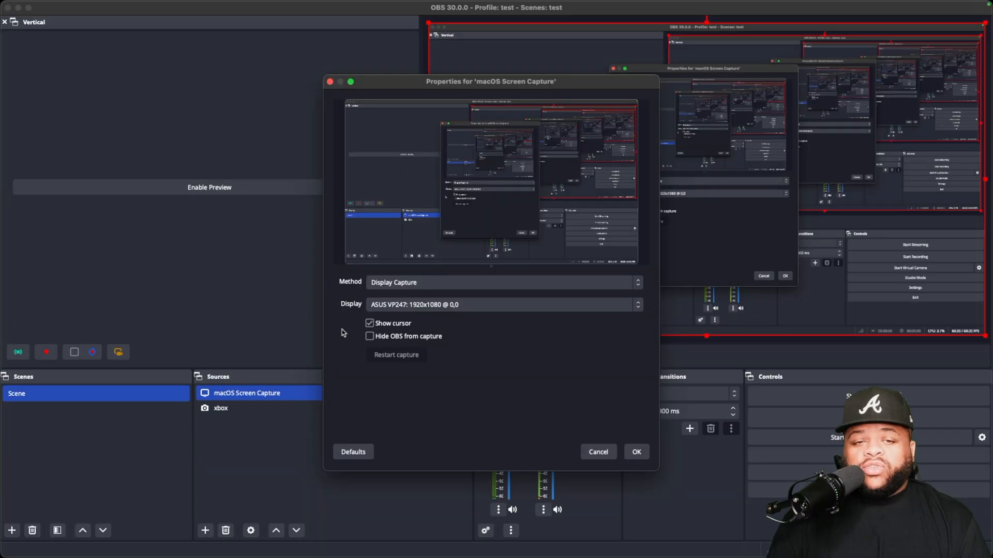
pyautogui.click(635, 452)
pyautogui.click(440, 393)
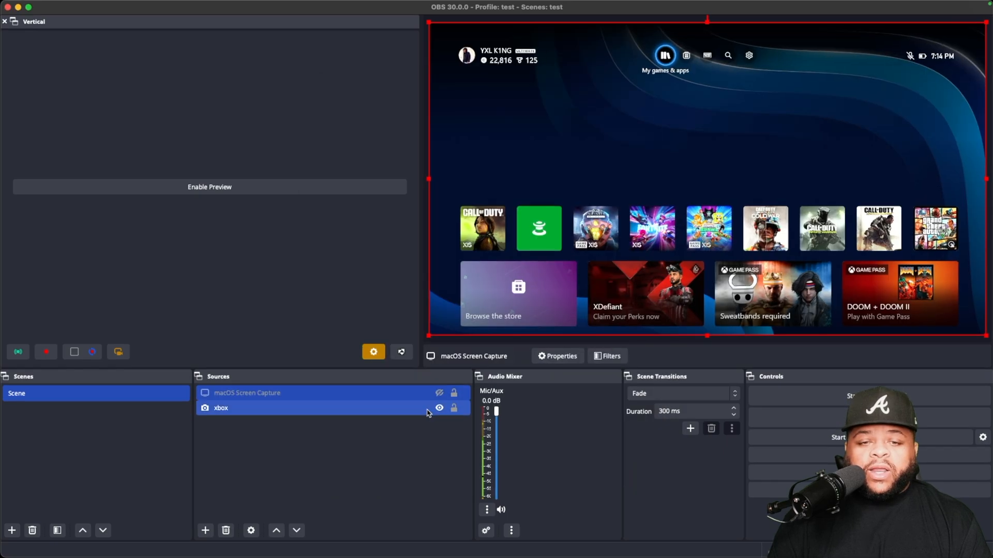
# Add a video capture device source named cam using the FaceTime HD Camera, and shrink and reposition it over the game capture
pyautogui.click(206, 531)
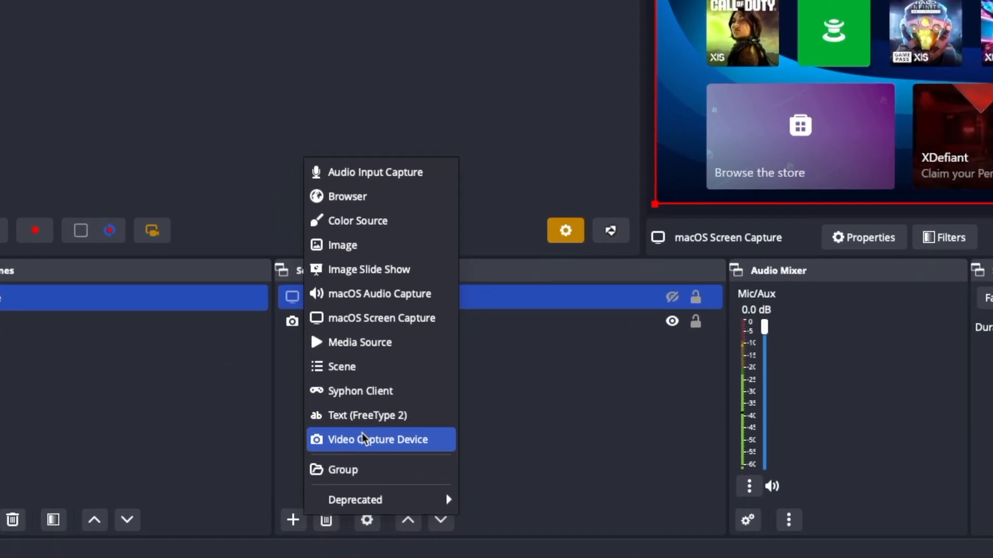
pyautogui.click(432, 423)
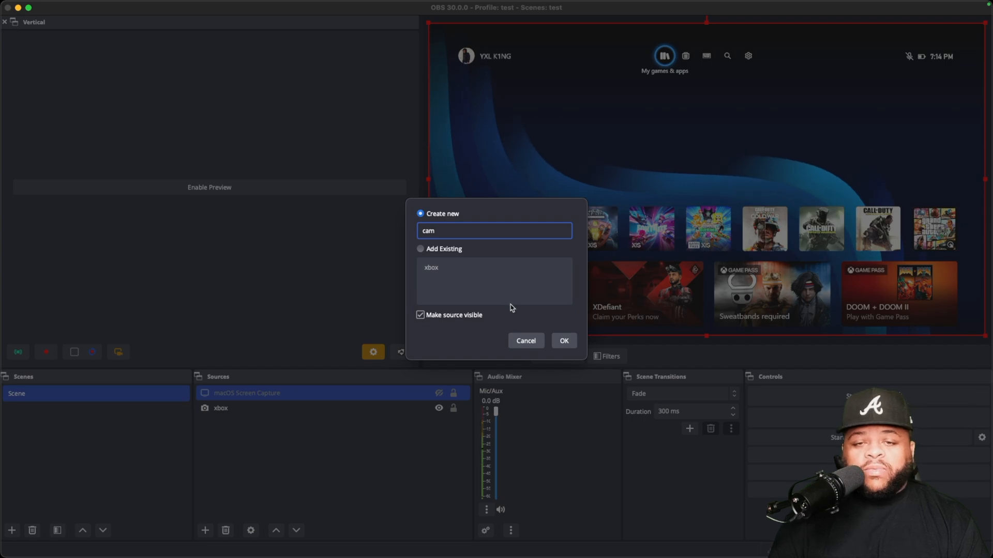
pyautogui.write('cam')
pyautogui.click(563, 341)
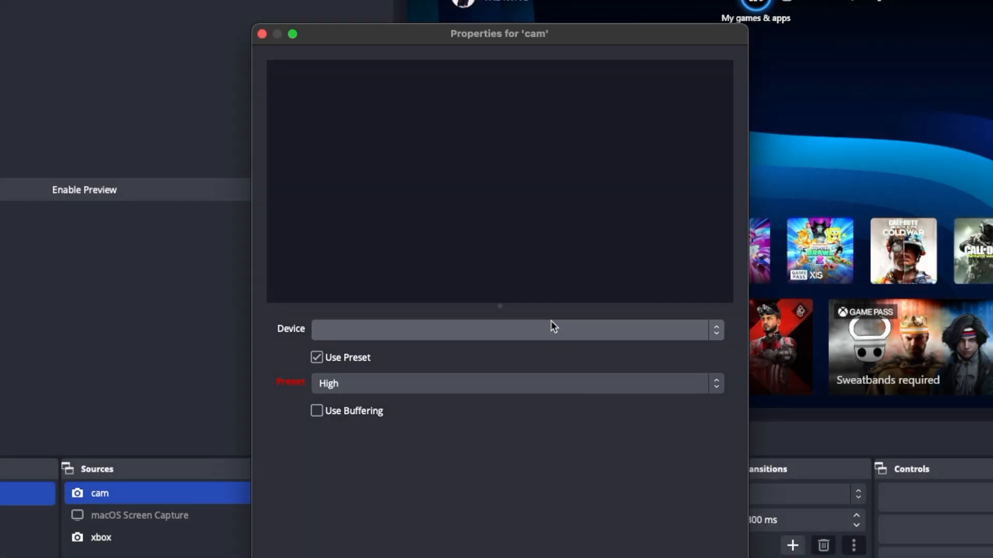
pyautogui.click(473, 333)
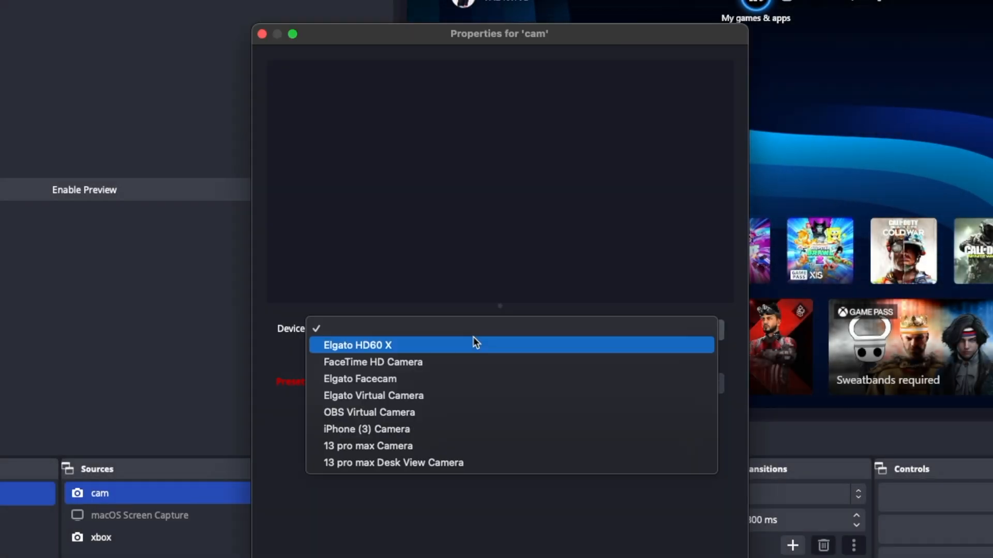
pyautogui.click(447, 361)
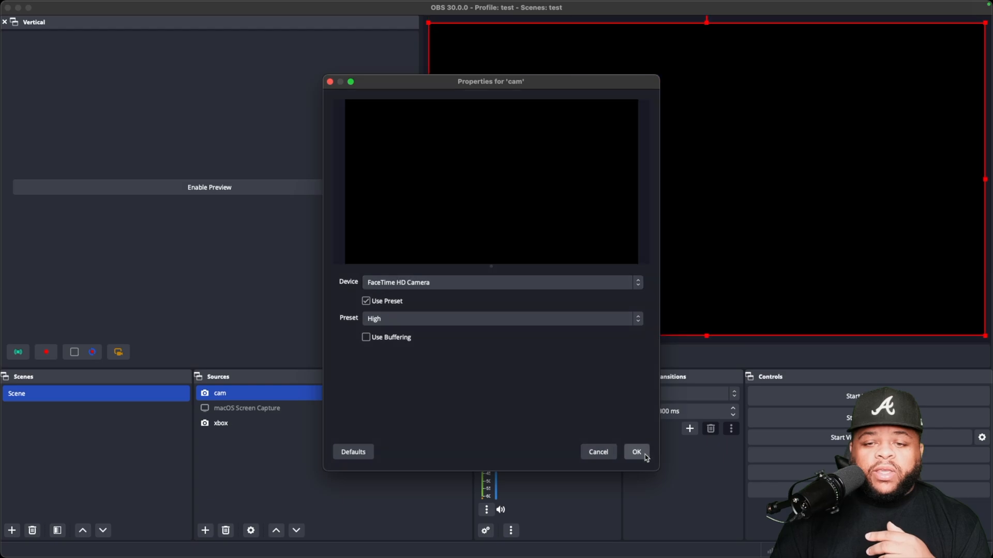
pyautogui.click(640, 453)
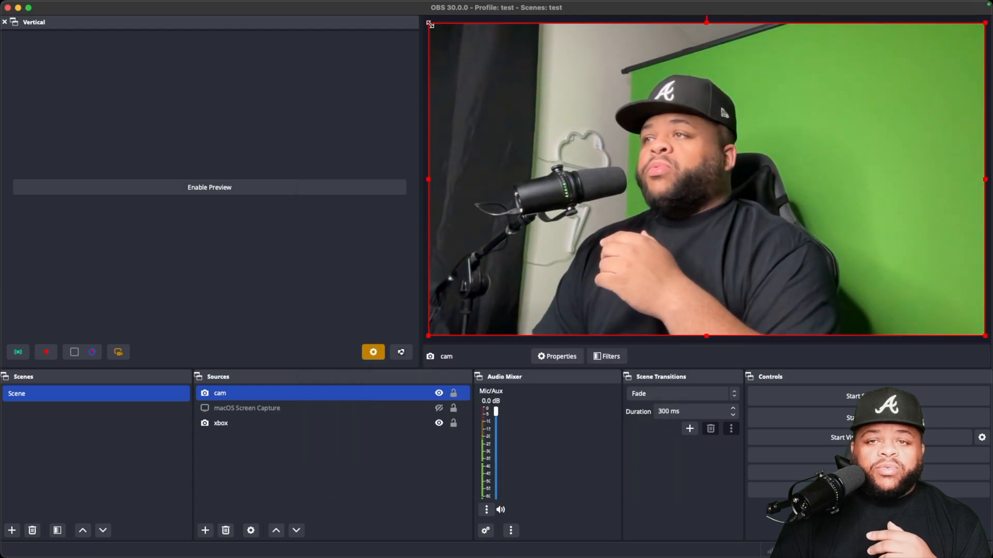
pyautogui.moveTo(428, 23); pyautogui.dragTo(893, 277)
pyautogui.moveTo(947, 329); pyautogui.dragTo(857, 222)
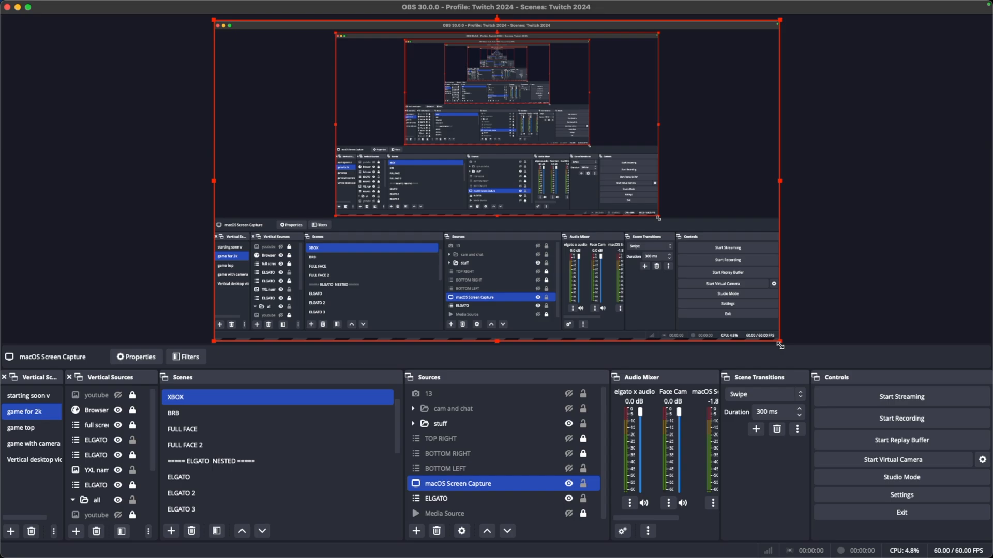
# In the XBOX scene, enlarge the macOS Screen Capture source past the canvas edge and apply the Fit to screen transform
pyautogui.moveTo(781, 342); pyautogui.dragTo(990, 486)
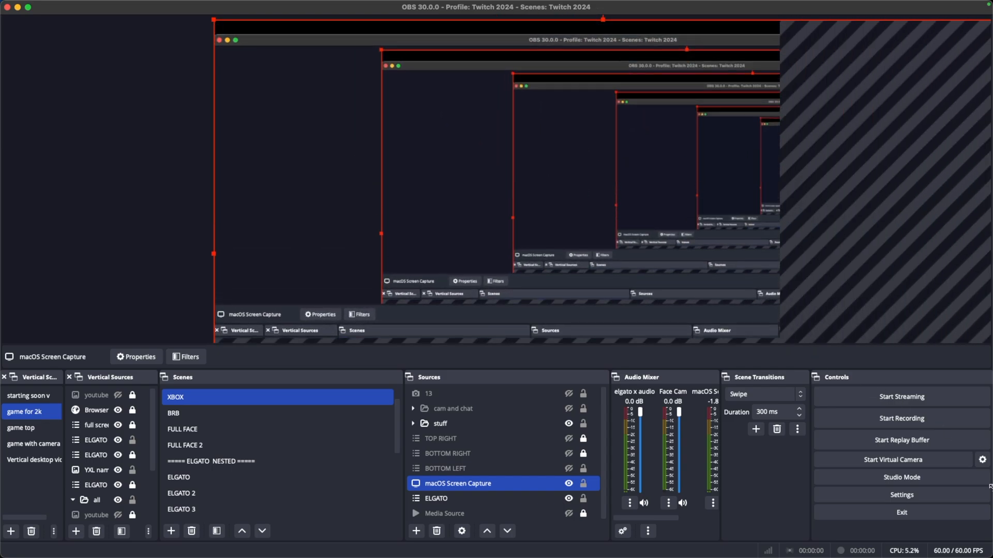
pyautogui.rightClick(542, 485)
pyautogui.click(468, 275)
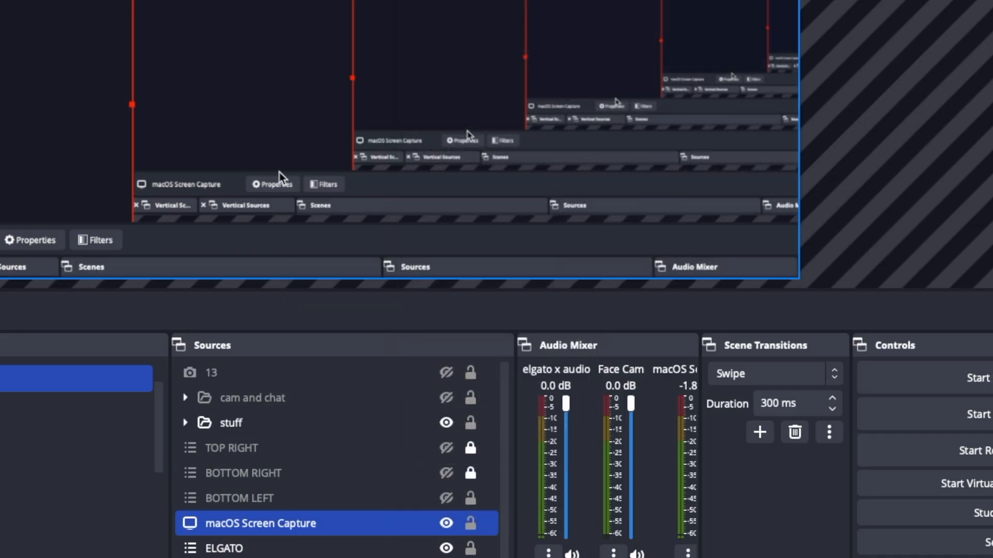
pyautogui.rightClick(468, 275)
pyautogui.moveTo(318, 194)
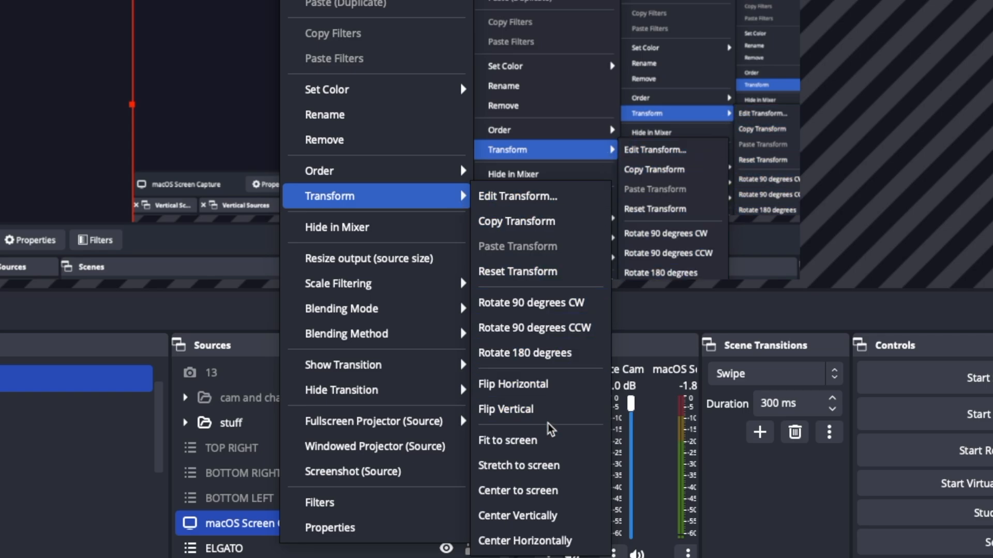
pyautogui.click(545, 439)
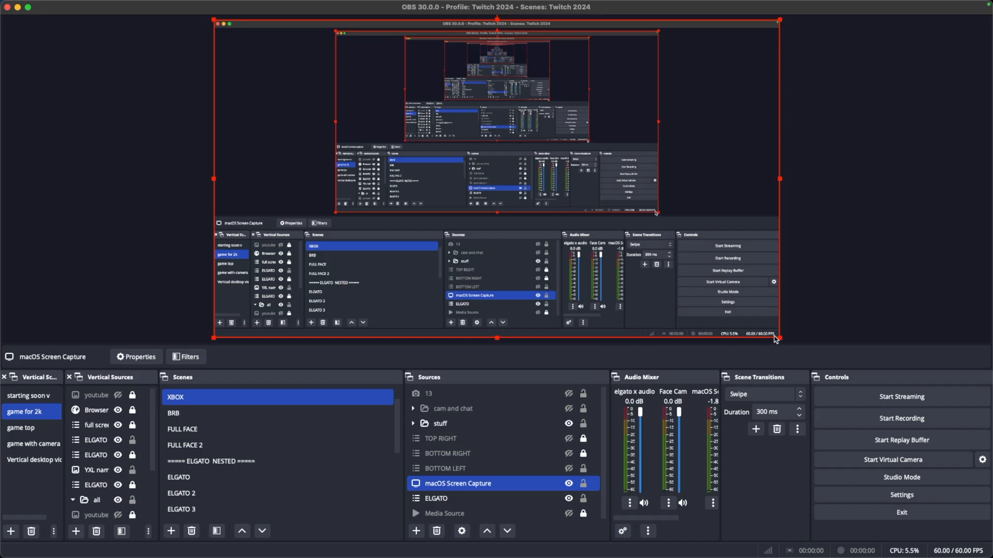
# Enlarge the macOS Screen Capture source beyond the canvas again and reset its transform
pyautogui.moveTo(779, 338); pyautogui.dragTo(953, 450)
pyautogui.rightClick(558, 280)
pyautogui.moveTo(586, 288)
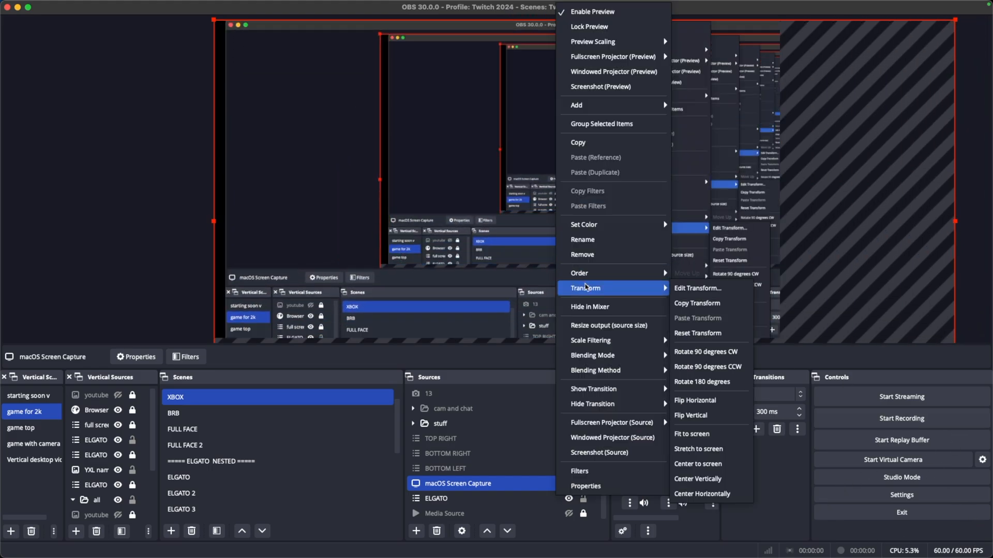
pyautogui.click(718, 338)
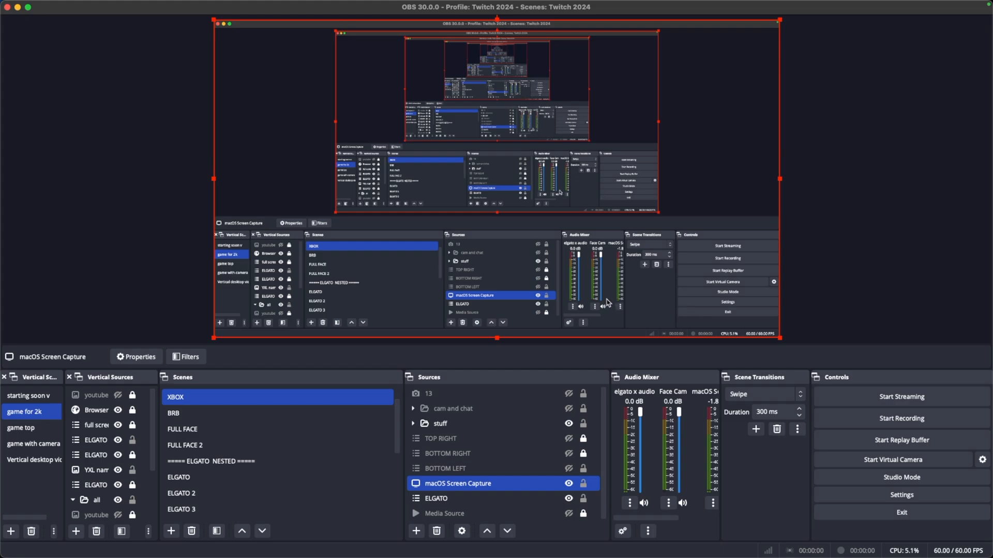
# Compare the transform options of the macOS Screen Capture source while it is locked and after unlocking it
pyautogui.click(584, 484)
pyautogui.rightClick(555, 486)
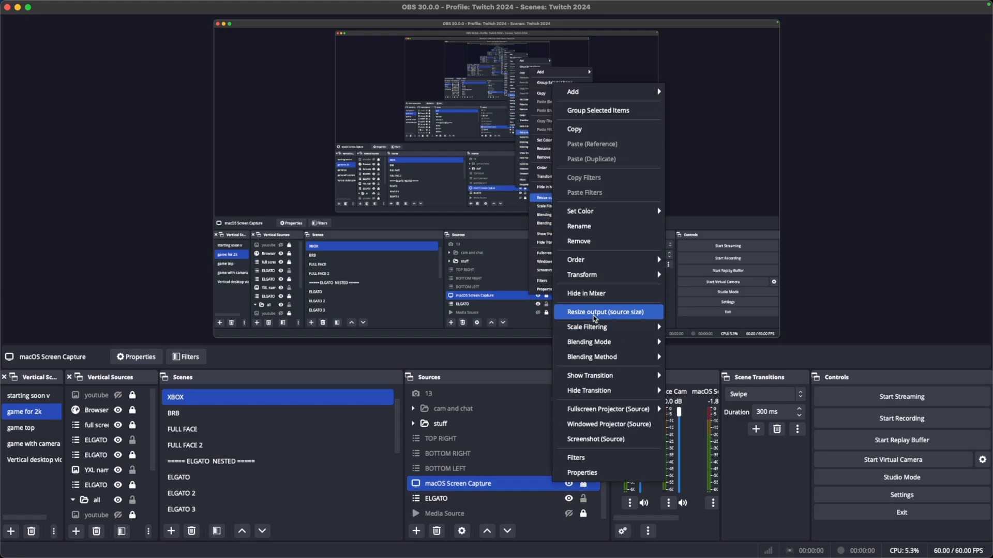
pyautogui.moveTo(605, 277)
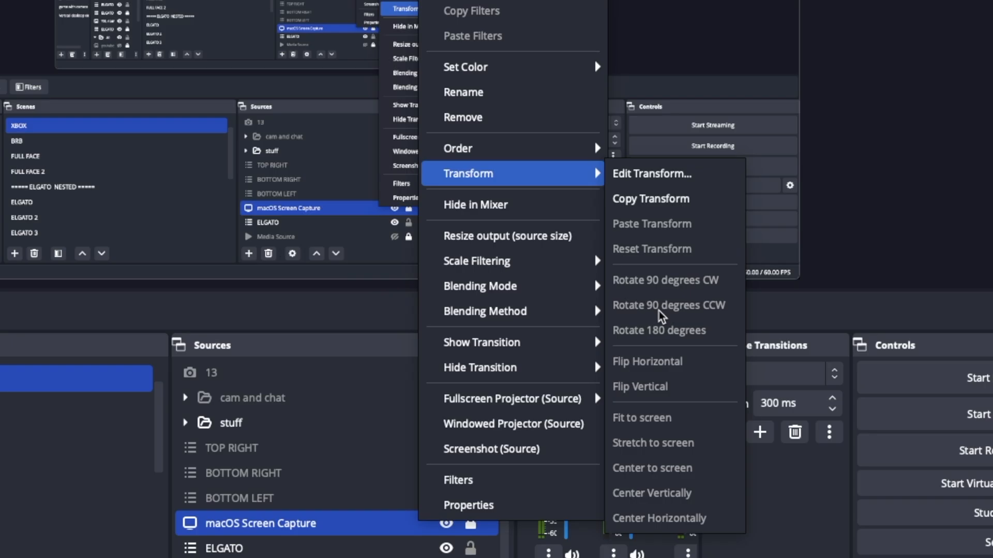
pyautogui.click(825, 249)
pyautogui.click(470, 524)
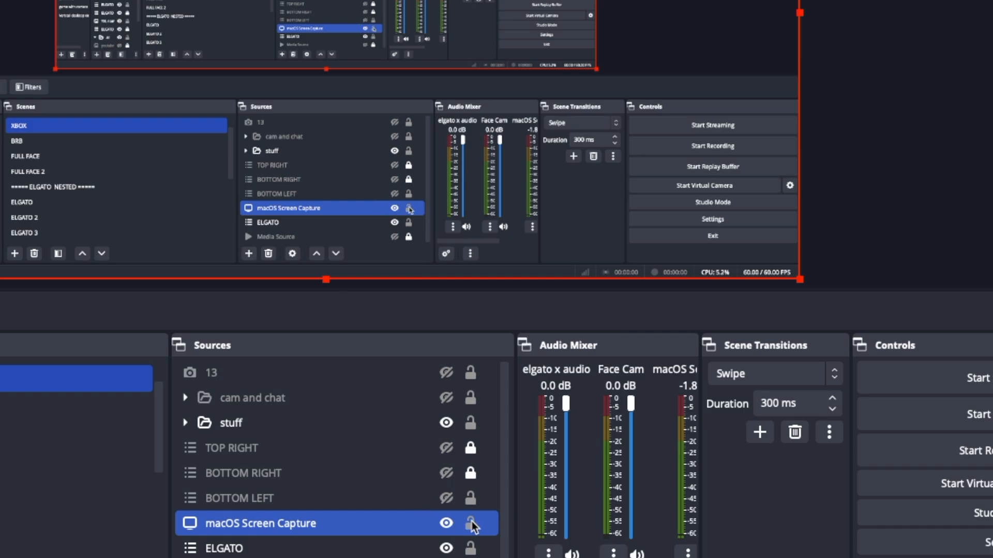
pyautogui.rightClick(399, 523)
pyautogui.moveTo(488, 175)
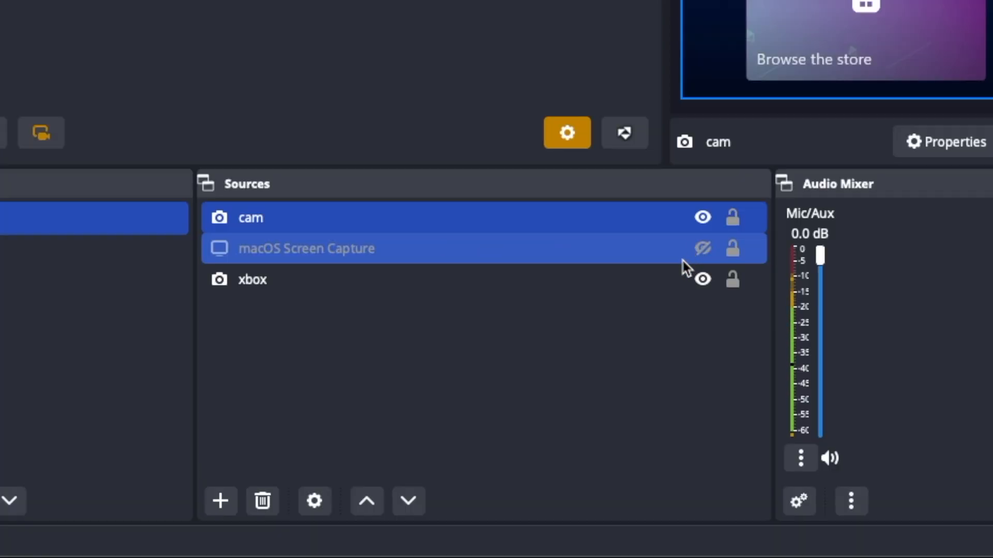
# Show the macOS Screen Capture source, hide it again, and turn its visibility back on
pyautogui.click(702, 248)
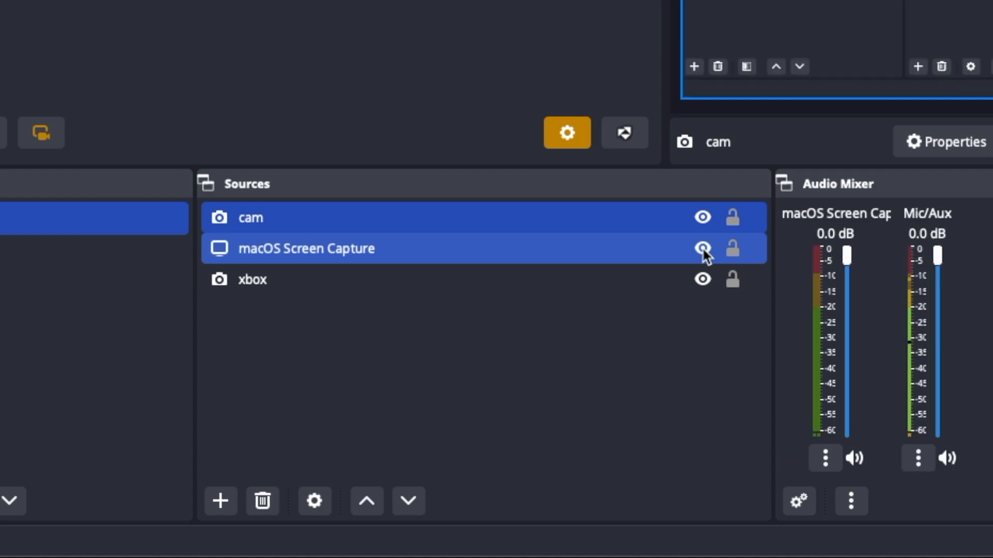
pyautogui.click(702, 247)
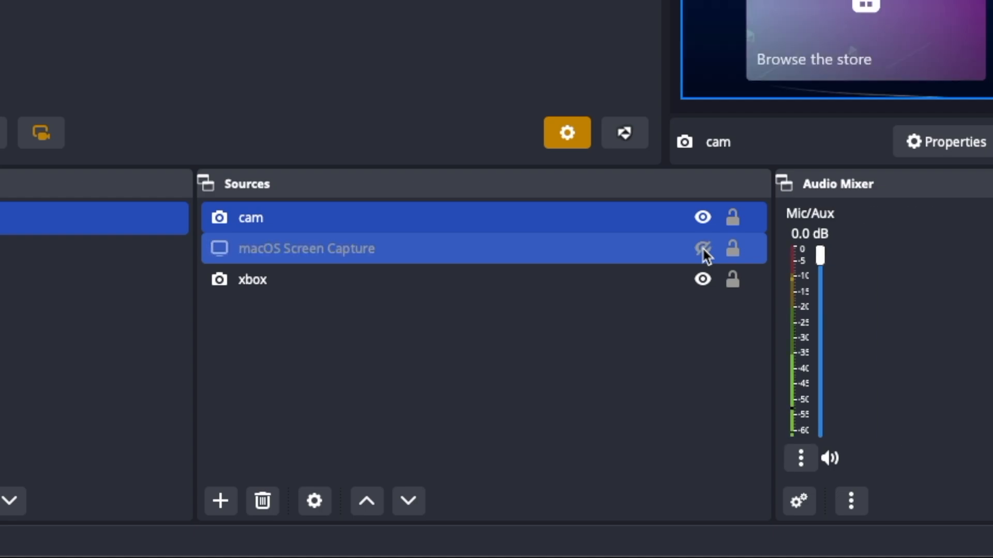
pyautogui.click(702, 248)
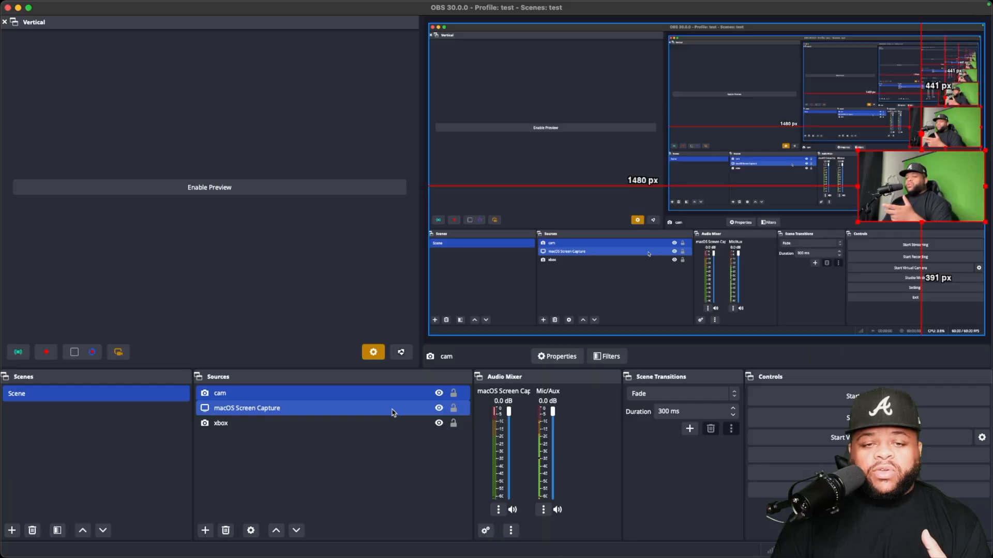
# Move the cam source below macOS Screen Capture in the source order, and return it to the top of the order
pyautogui.moveTo(611, 254); pyautogui.dragTo(611, 235)
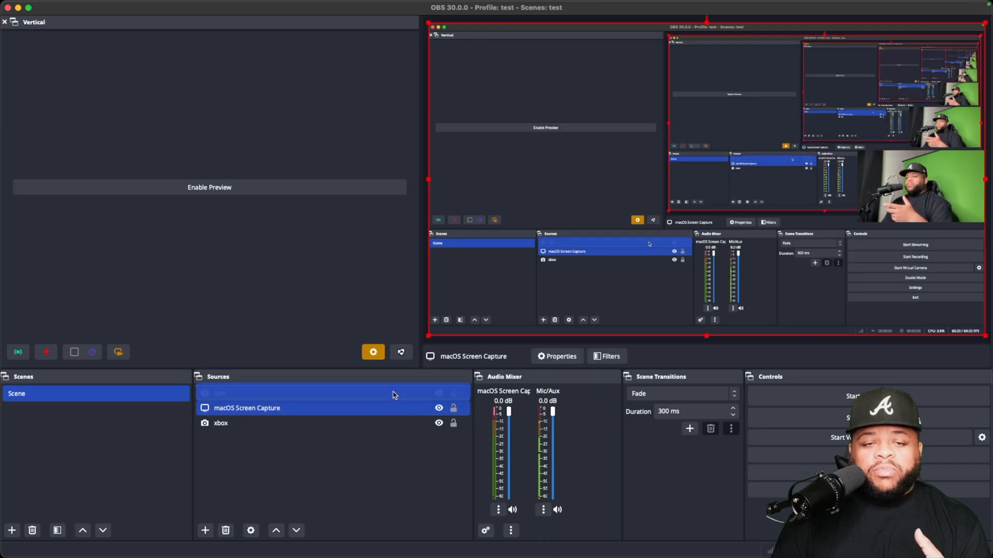
pyautogui.keyDown('shift'); pyautogui.click(391, 407); pyautogui.keyUp('shift')
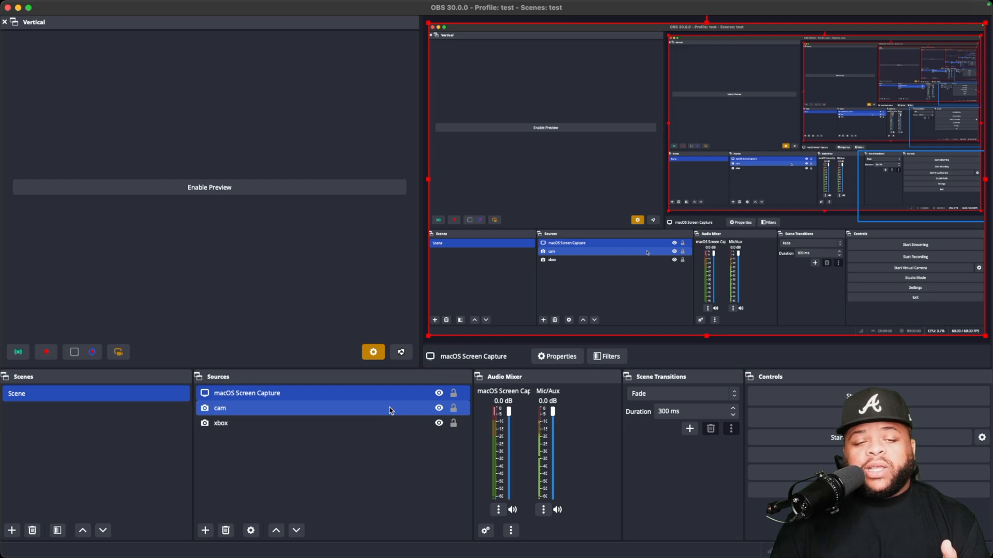
pyautogui.moveTo(390, 407); pyautogui.dragTo(390, 392)
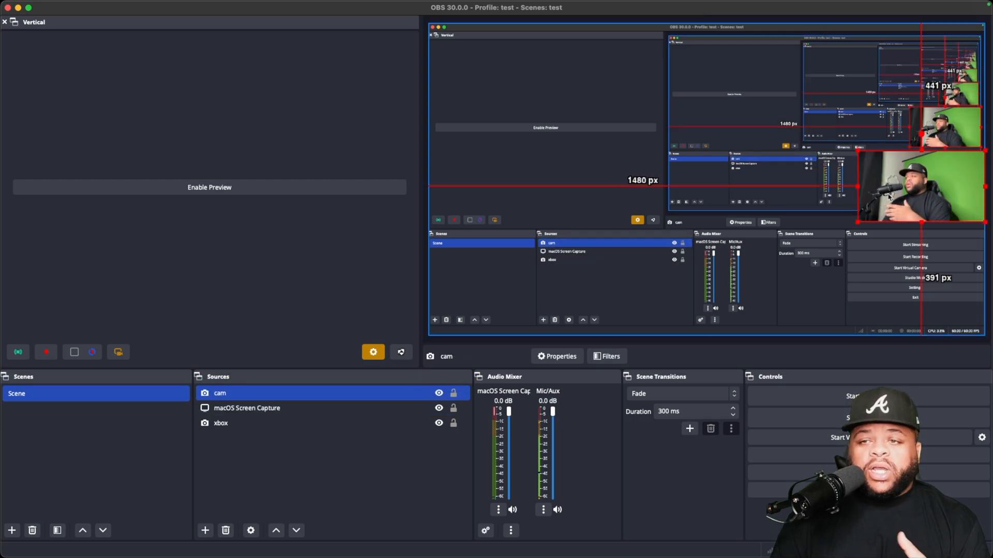
# Hide the macOS Screen Capture and cam sources, leaving only the xbox source shown, and clear the source selection
pyautogui.press('Down')
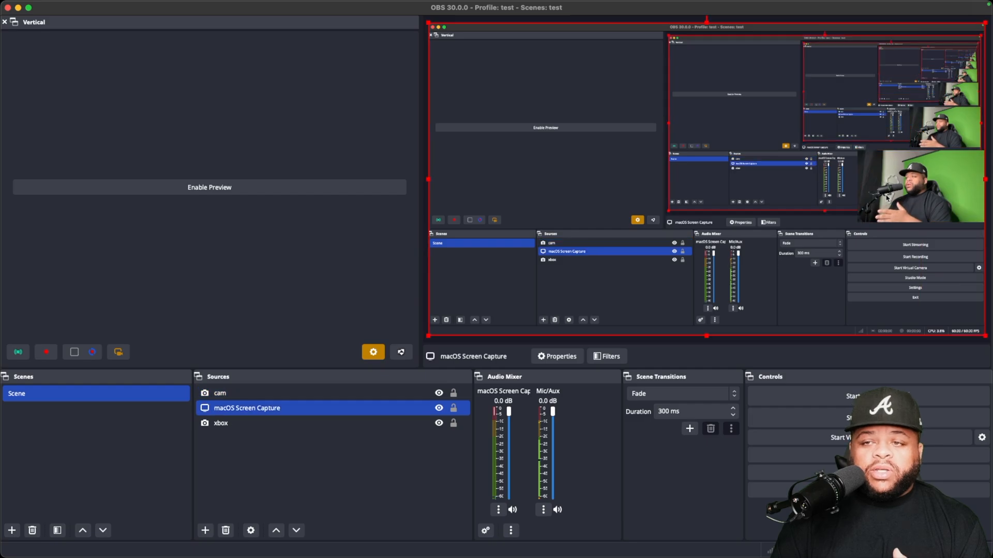
pyautogui.click(439, 409)
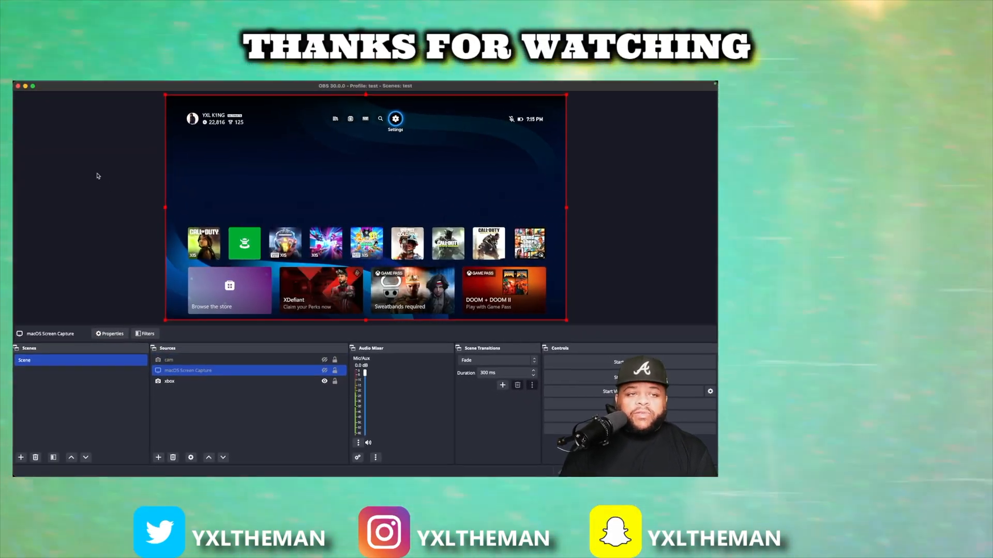
pyautogui.click(99, 176)
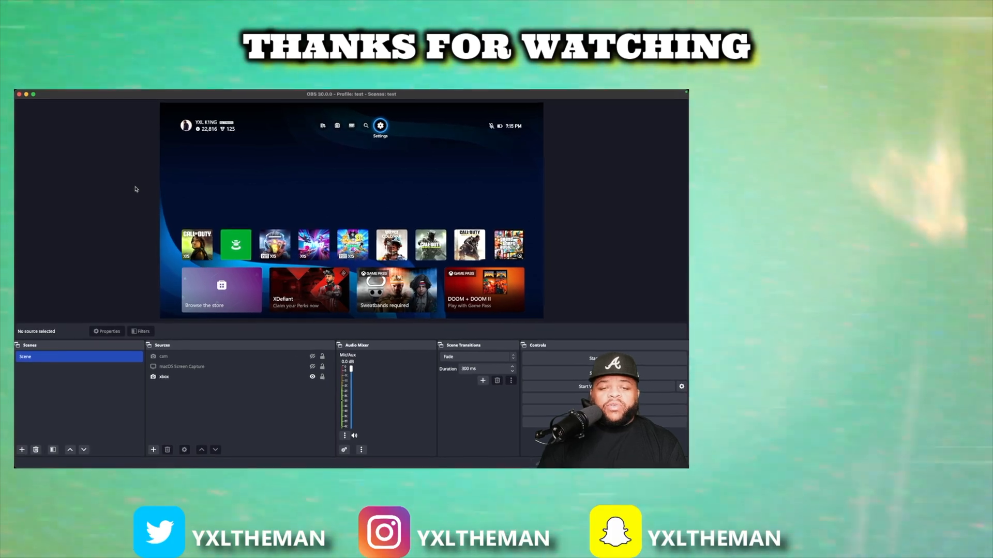